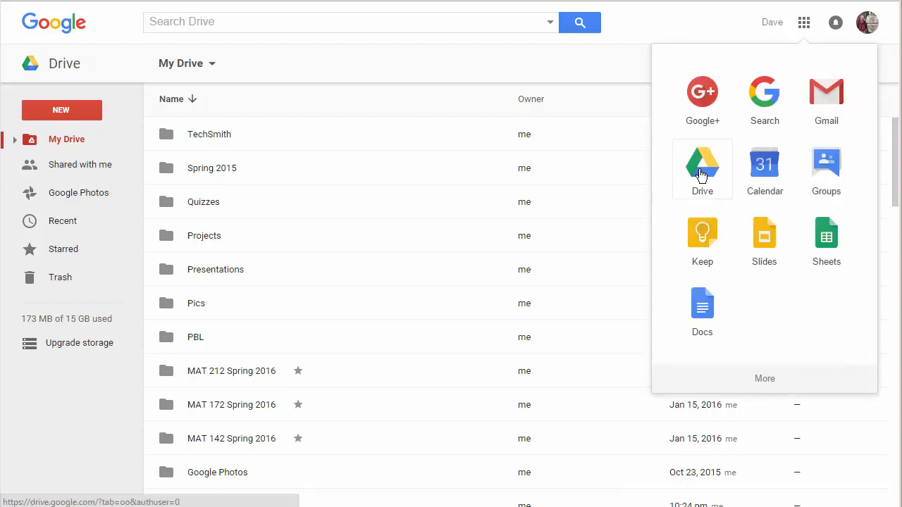
# Open the MAT212 Project 1 Team 0 spreadsheet from MAT 212 Spring 2016 > MAT212 Team 0 and show its existing T1 sheet
pyautogui.click(377, 65)
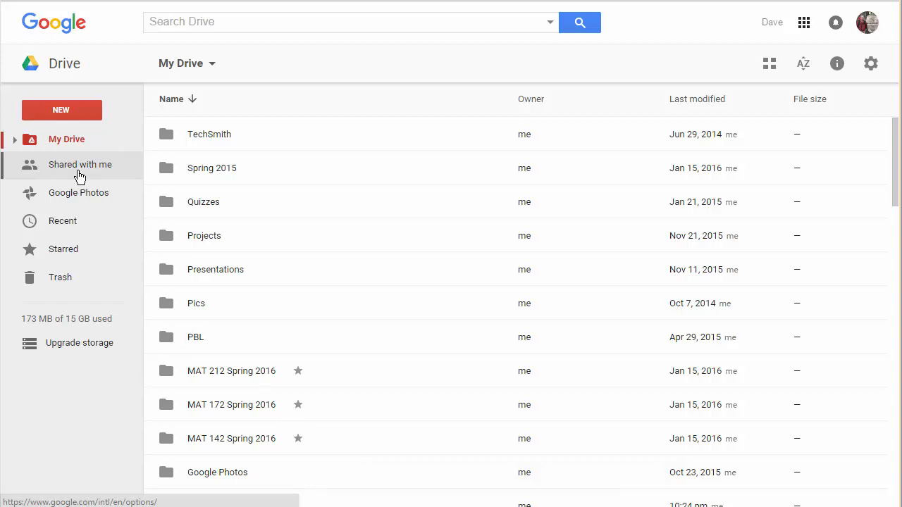
pyautogui.doubleClick(227, 373)
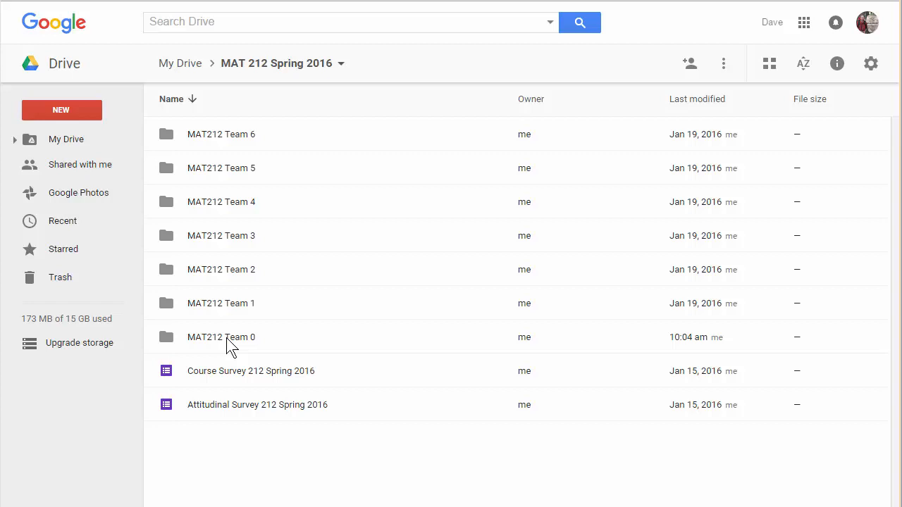
pyautogui.doubleClick(227, 339)
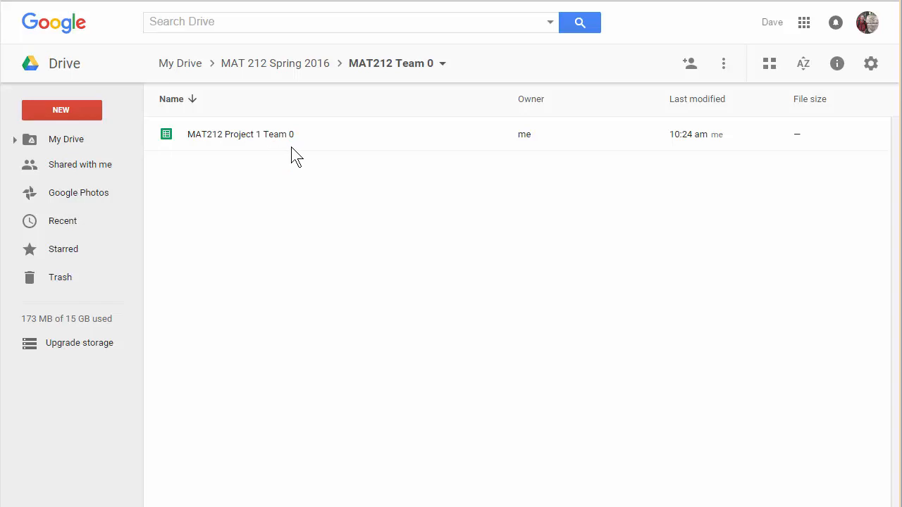
pyautogui.doubleClick(250, 137)
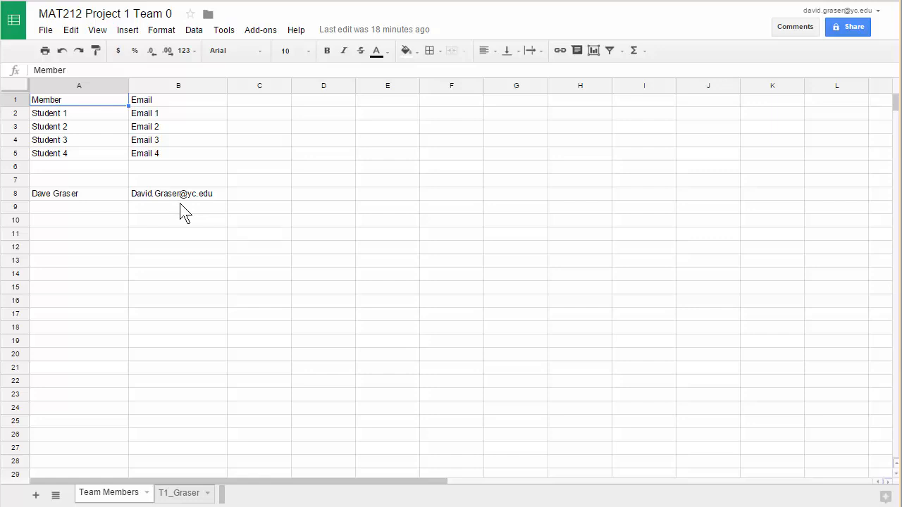
pyautogui.click(182, 495)
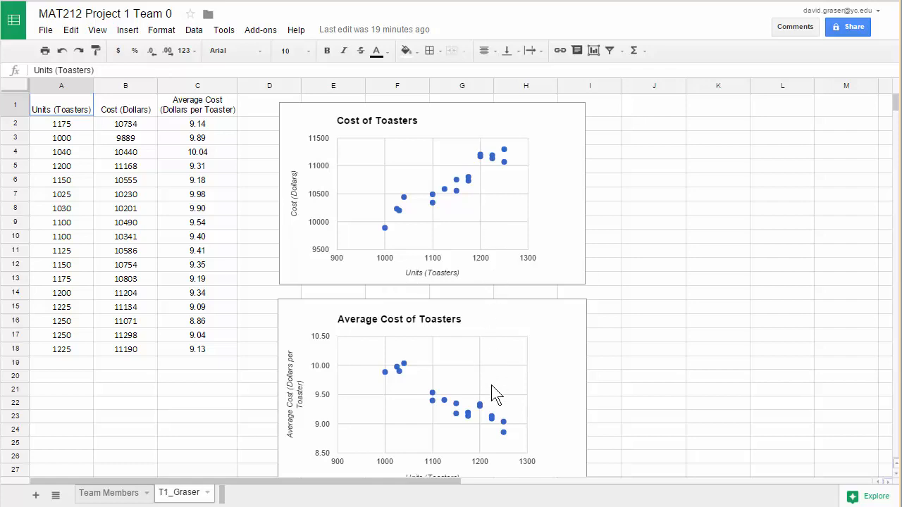
# Add a new sheet to the workbook and rename it T1_last_name
pyautogui.click(36, 497)
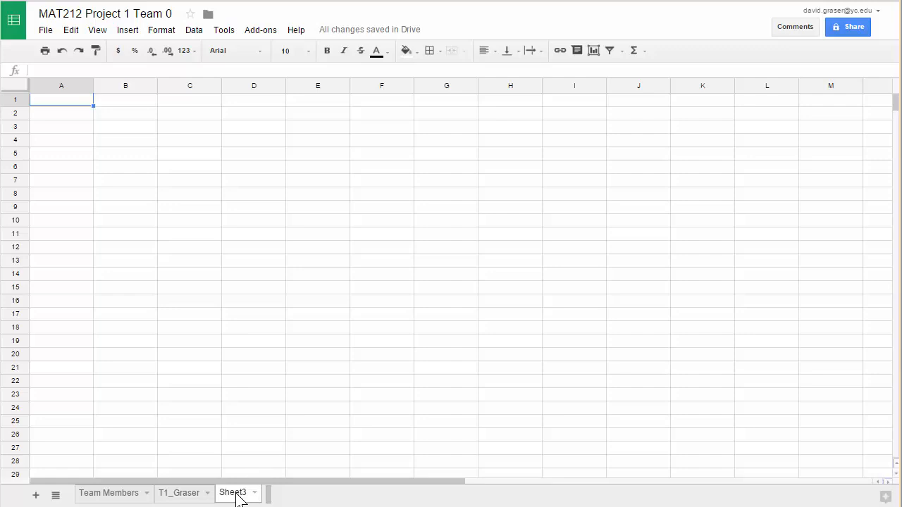
pyautogui.doubleClick(236, 493)
pyautogui.write('T1')
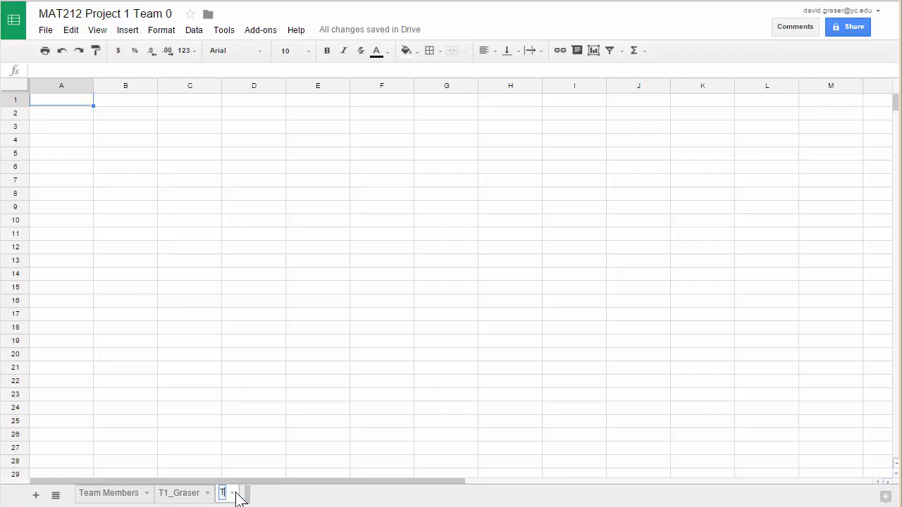
pyautogui.write('_last_name')
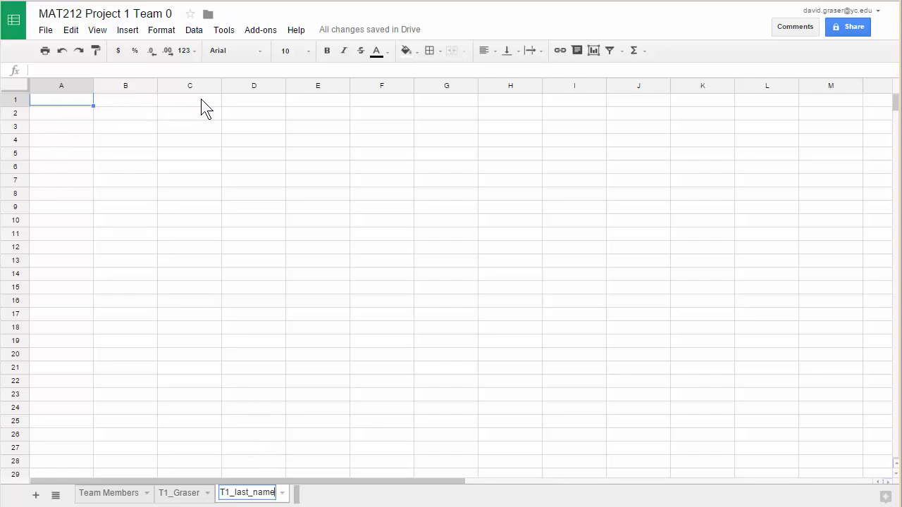
# Enter the headers "Units (Toasters)", "Cost (Dollars)" and "Average Cost (Dollars per Toaster)" in cells A1, B1 and C1
pyautogui.click(52, 100)
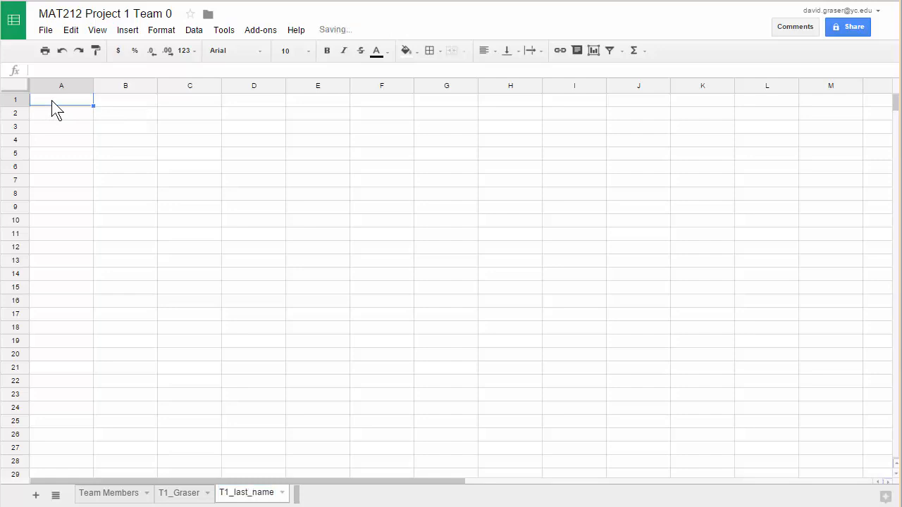
pyautogui.write('Units')
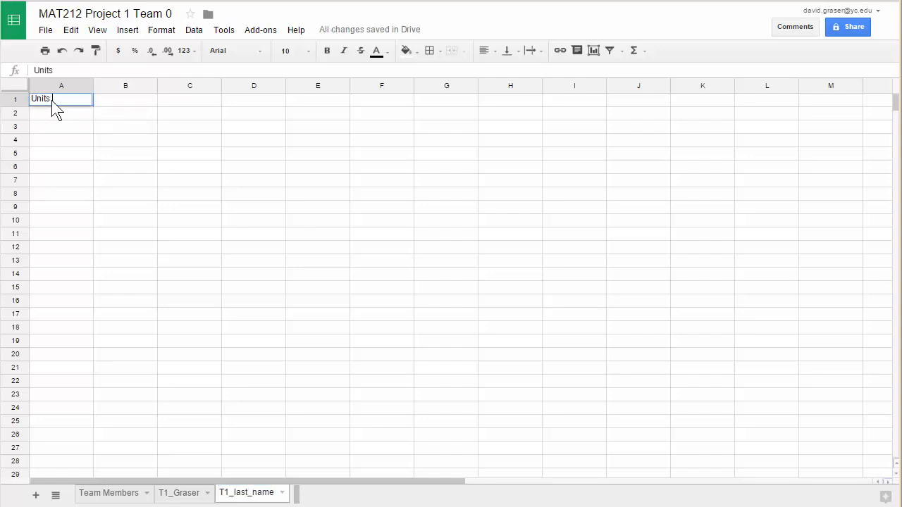
pyautogui.write(' (Toasters)')
pyautogui.click(122, 99)
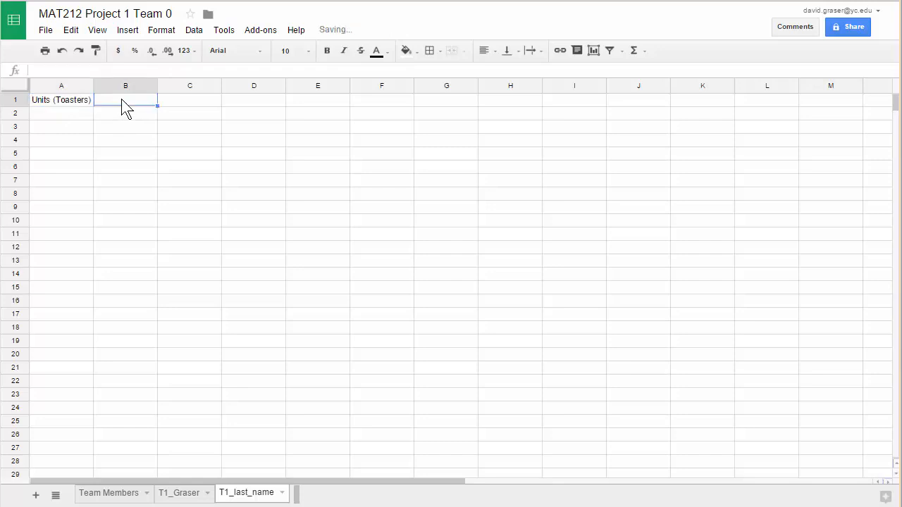
pyautogui.write('Cost')
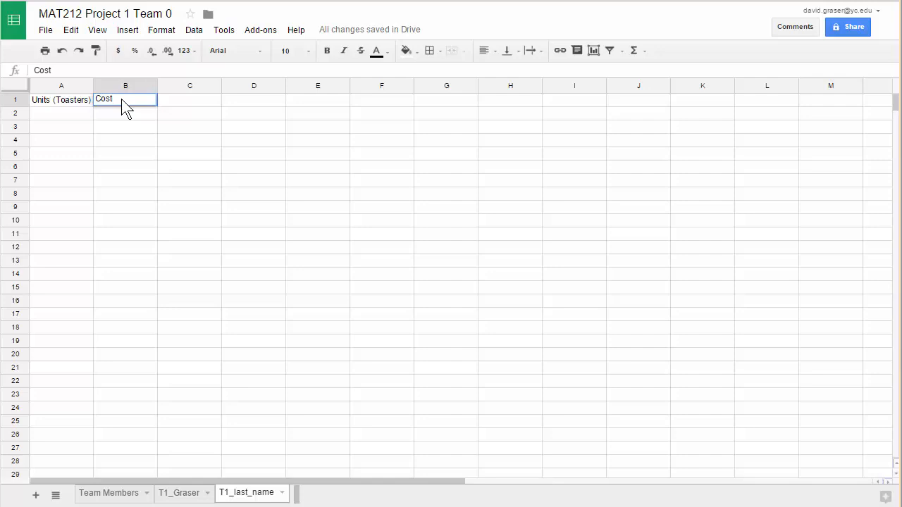
pyautogui.write(' (Dollars')
pyautogui.click(189, 102)
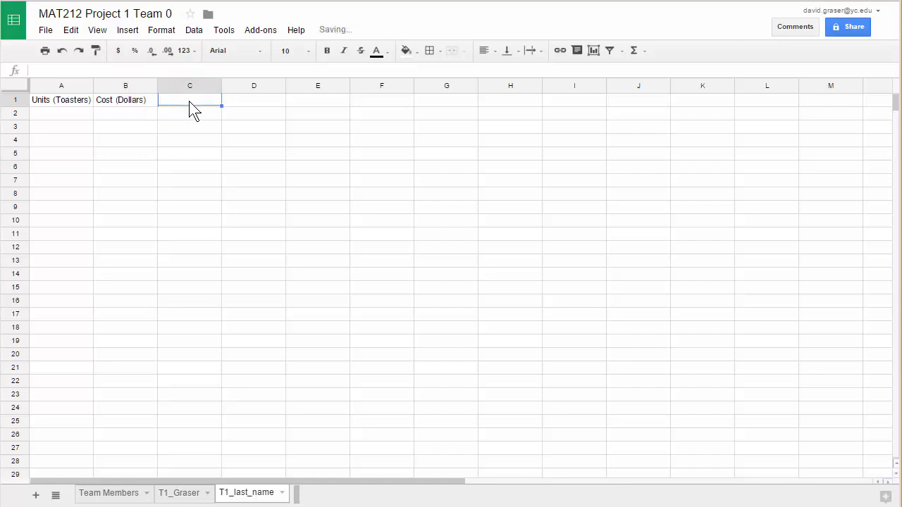
pyautogui.write('Average')
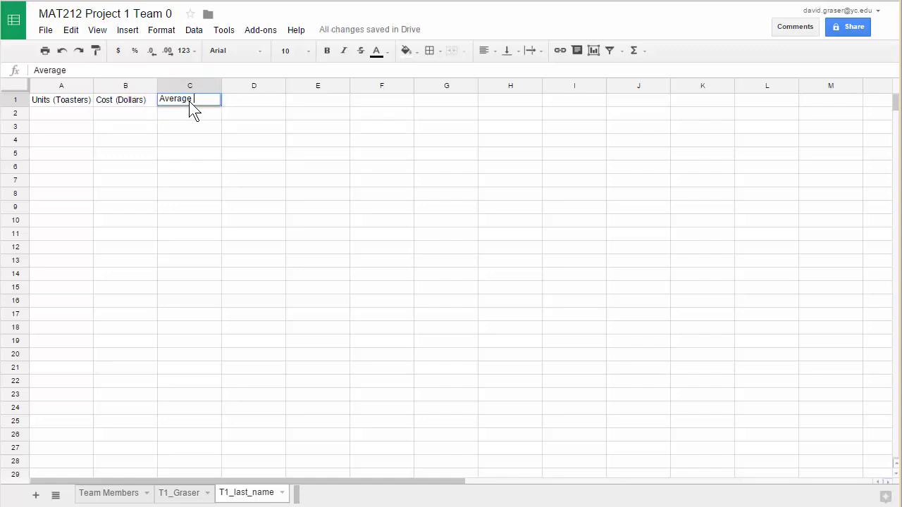
pyautogui.write(' Cost (Dol')
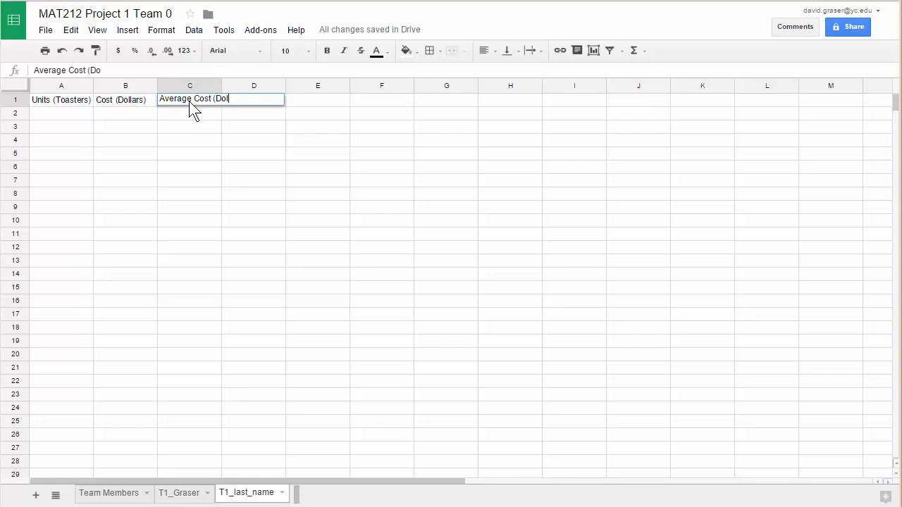
pyautogui.write('lars per Toaster)')
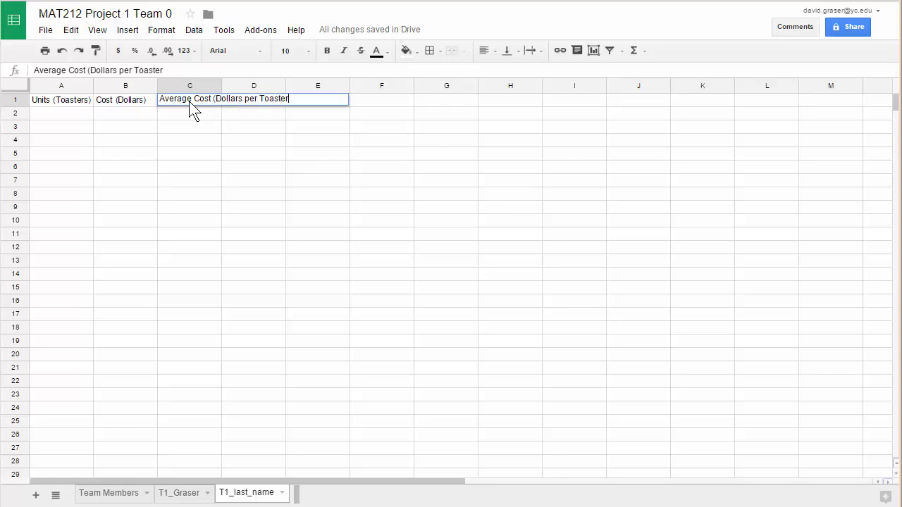
pyautogui.click(181, 144)
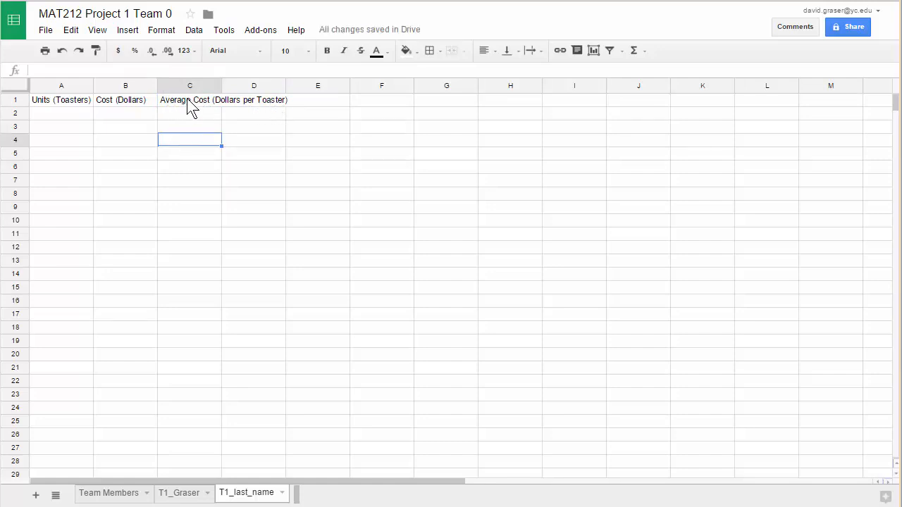
# Wrap the text of the average cost header in cell C1
pyautogui.click(191, 106)
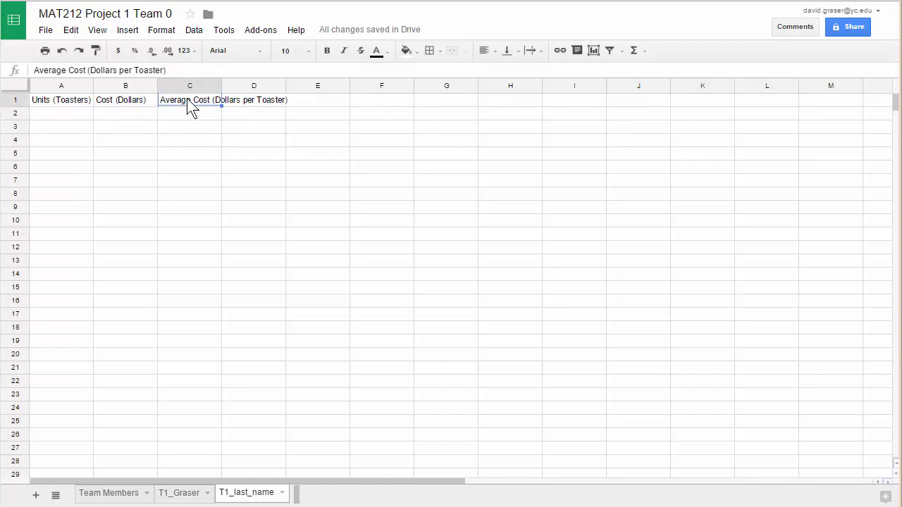
pyautogui.click(166, 31)
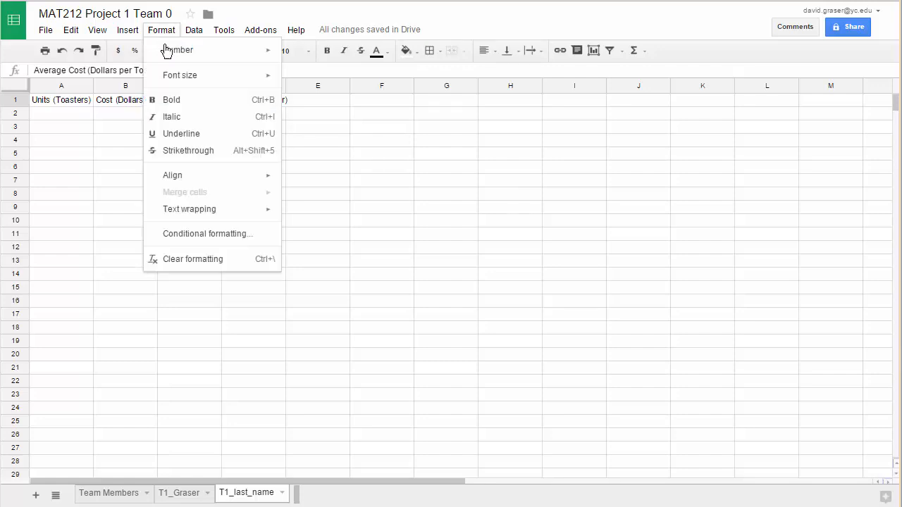
pyautogui.moveTo(189, 210)
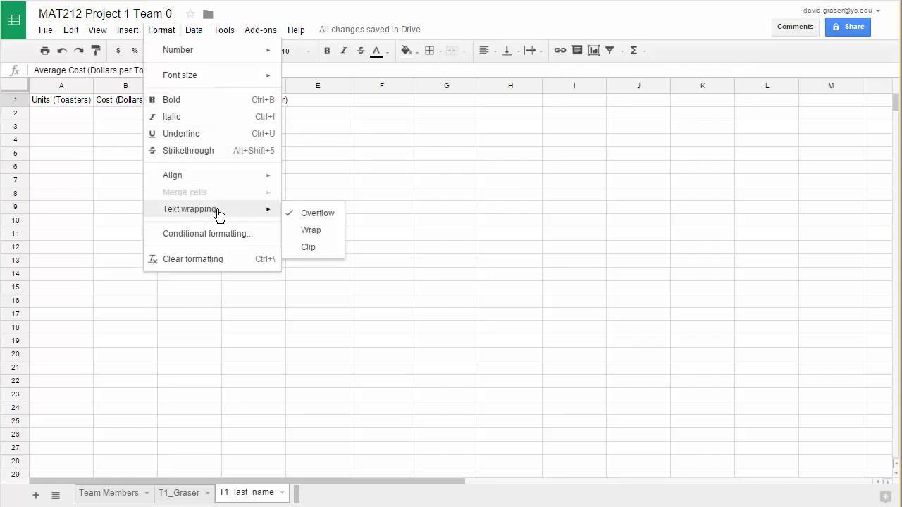
pyautogui.click(312, 233)
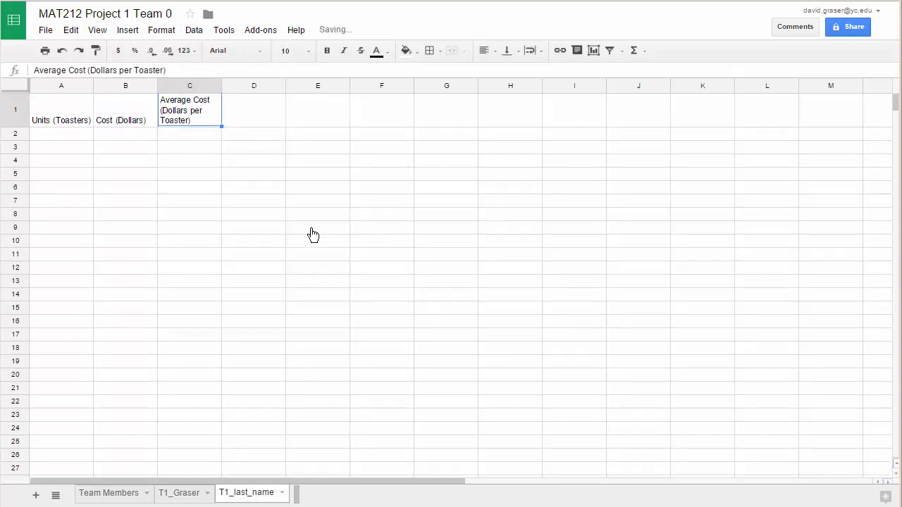
pyautogui.click(337, 281)
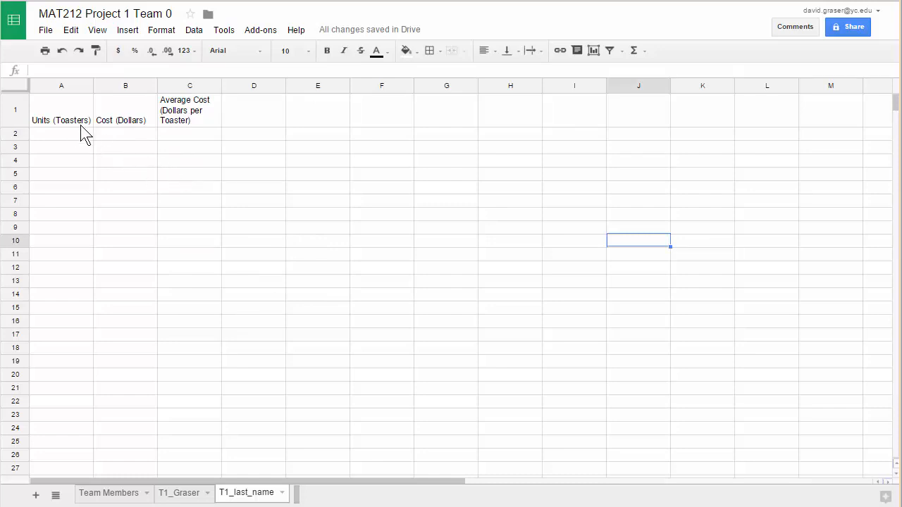
# Centre the contents of columns A to C horizontally
pyautogui.click(47, 86)
pyautogui.moveTo(67, 85); pyautogui.dragTo(179, 86)
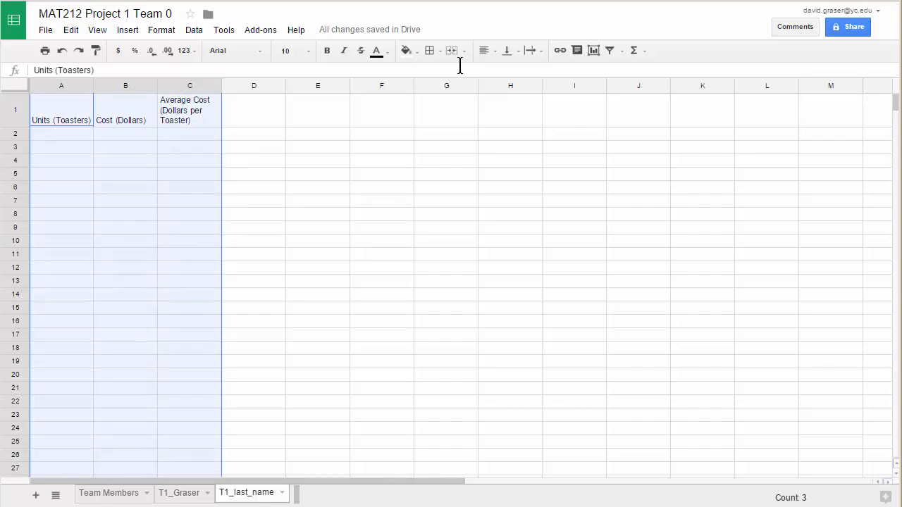
pyautogui.click(497, 53)
pyautogui.click(507, 78)
pyautogui.click(340, 252)
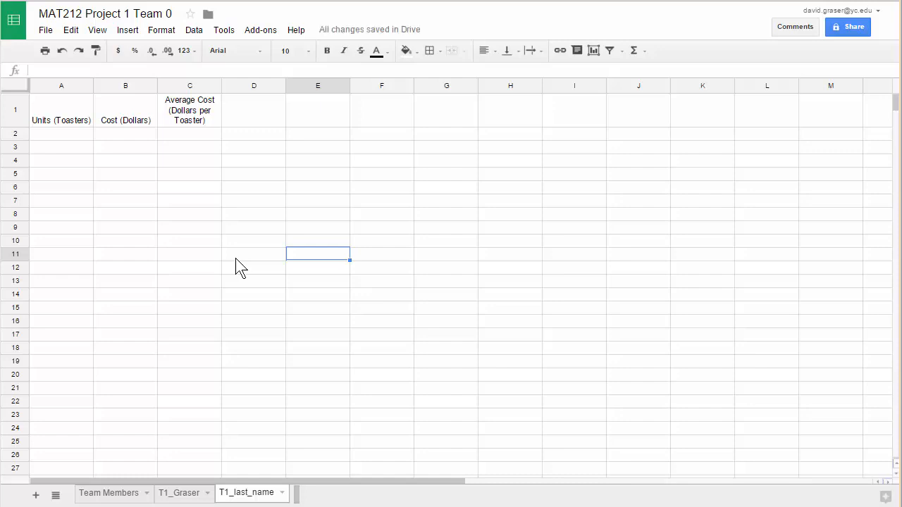
# Enter the toaster units 1175, 1000, 1040 and 1200 in cells A2 to A5
pyautogui.click(72, 134)
pyautogui.write('1175')
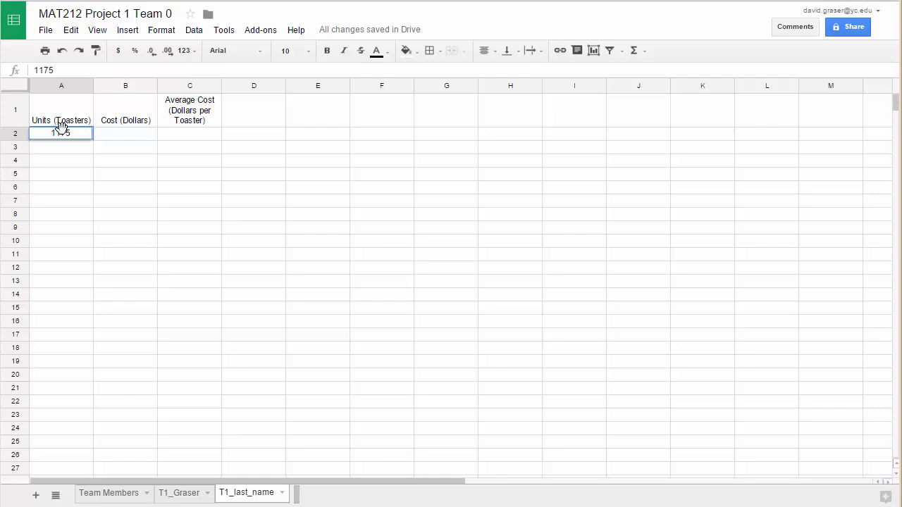
pyautogui.press('Return')
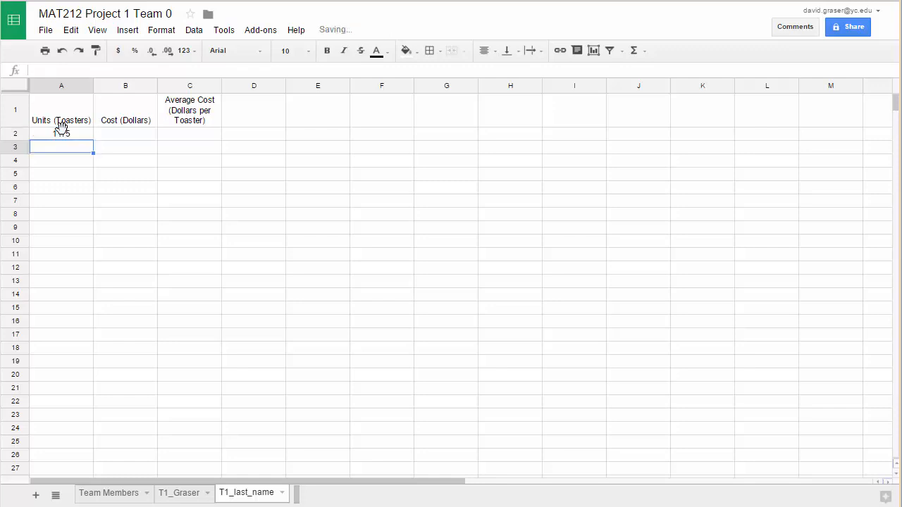
pyautogui.write('1000')
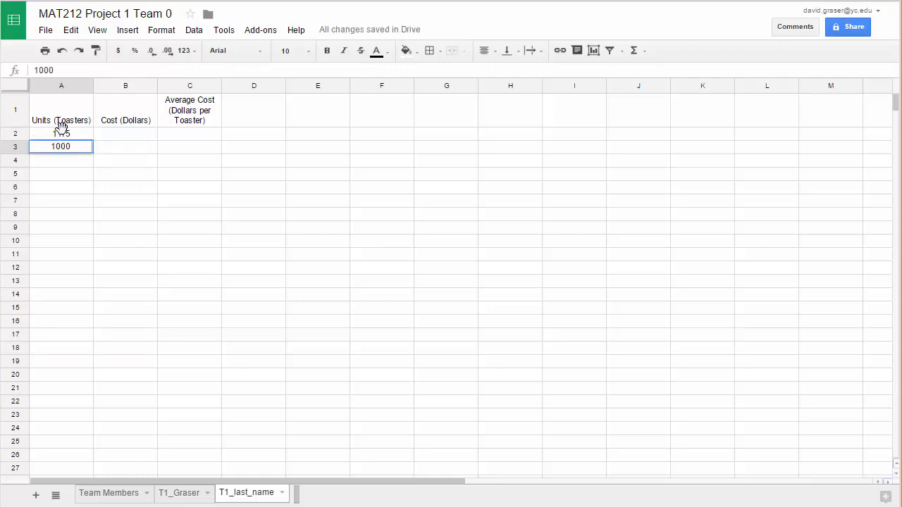
pyautogui.press('Return')
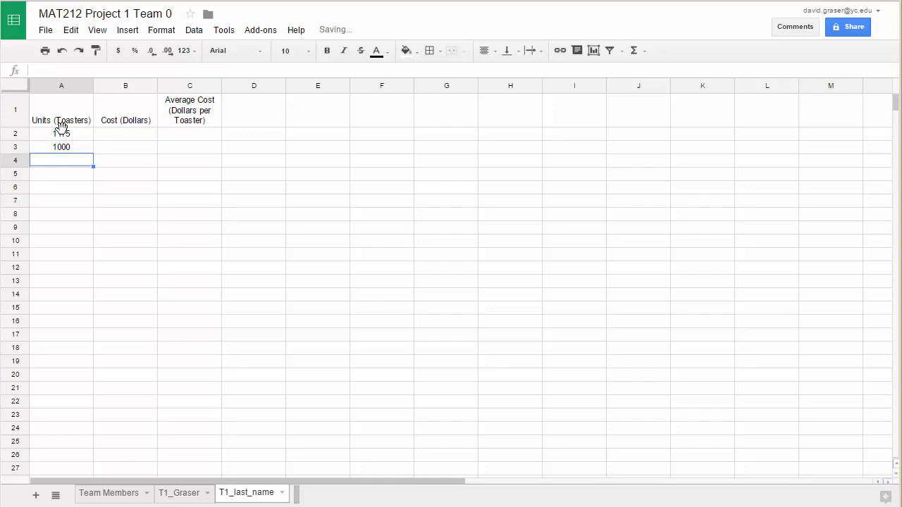
pyautogui.write('1040')
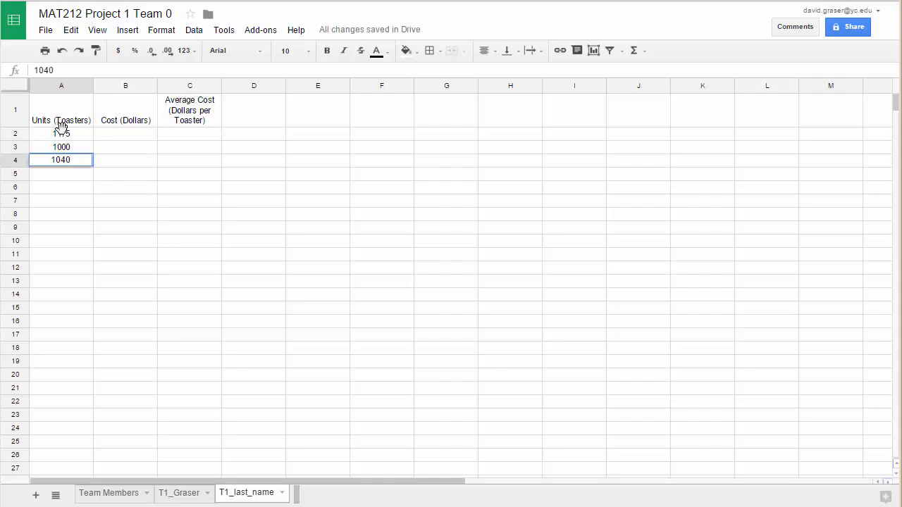
pyautogui.press('Return')
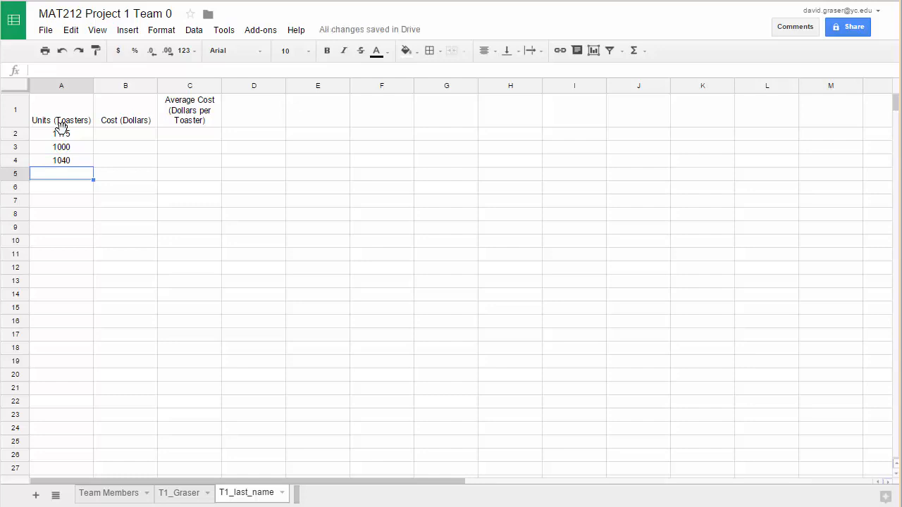
pyautogui.write('1200')
pyautogui.press('Return')
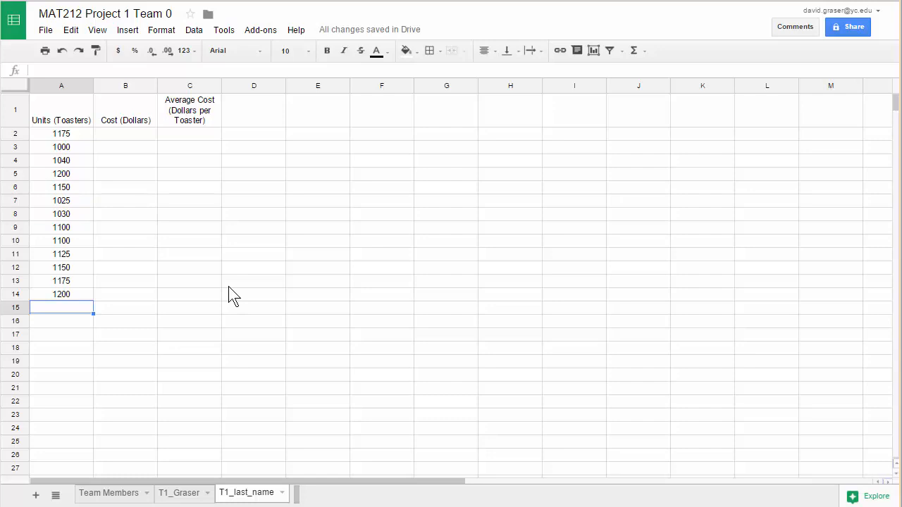
# Enter the toaster units 1225, 1250, 1250 and 1225 in cells A15 to A18
pyautogui.write('1225')
pyautogui.press('Return')
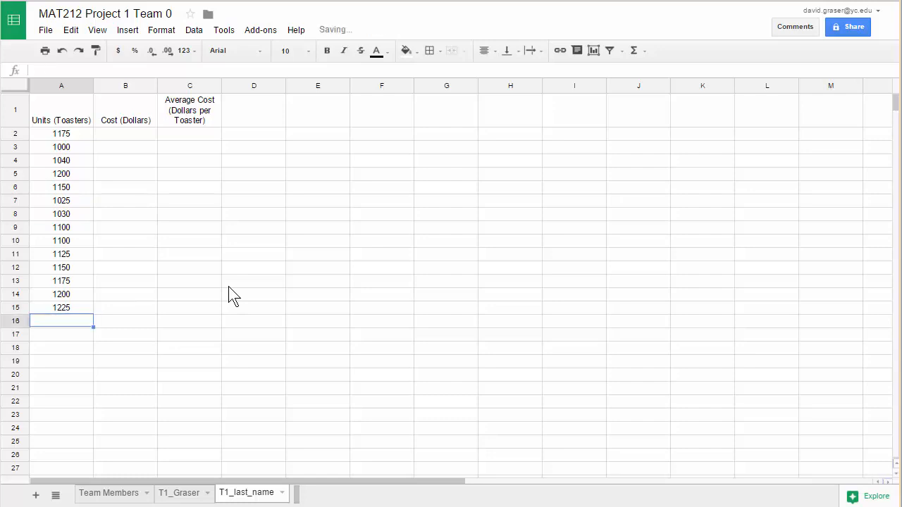
pyautogui.write('1250')
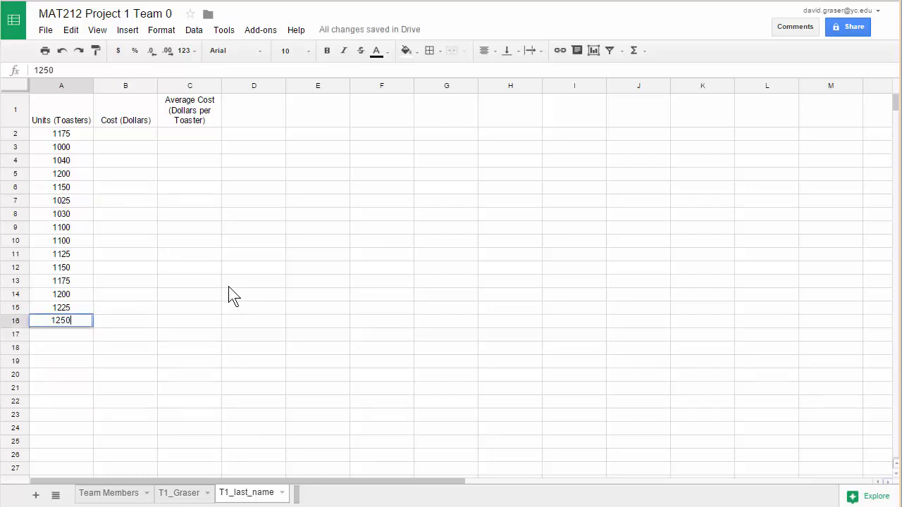
pyautogui.press('Return')
pyautogui.write('1250')
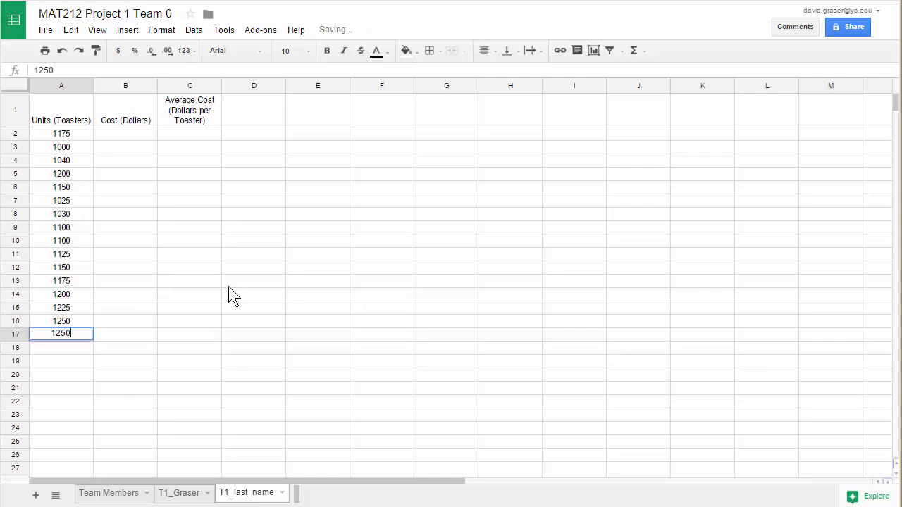
pyautogui.press('Return')
pyautogui.write('1225')
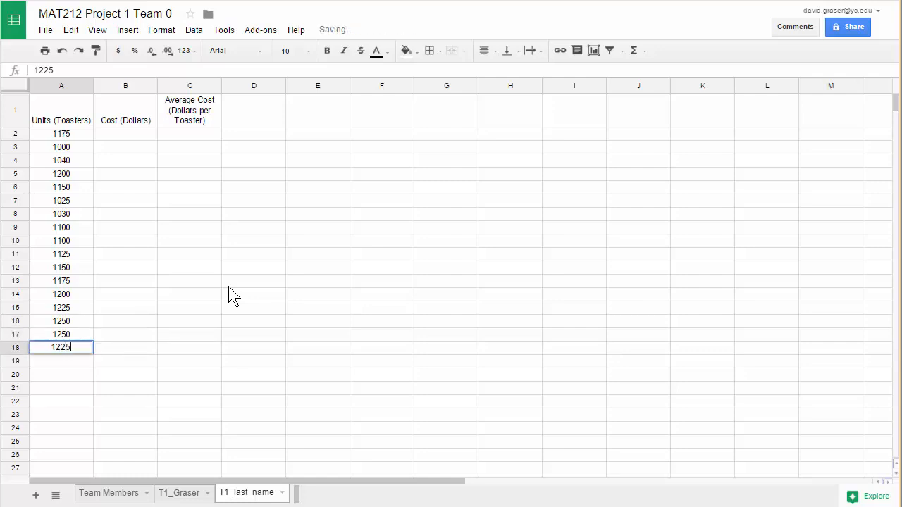
# Enter the costs 10734 and 9889 in cells B2 and B3 of the Cost (Dollars) column
pyautogui.press('Return')
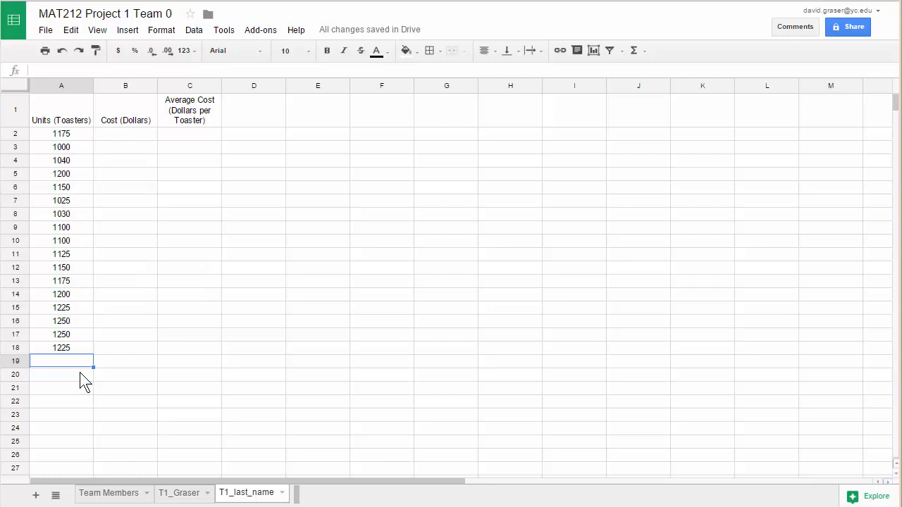
pyautogui.click(125, 138)
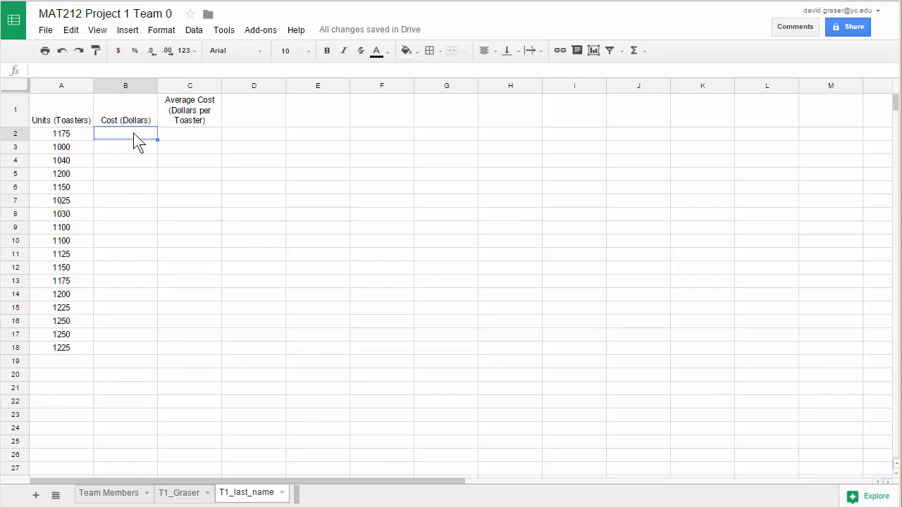
pyautogui.write('10734')
pyautogui.press('Return')
pyautogui.write('9')
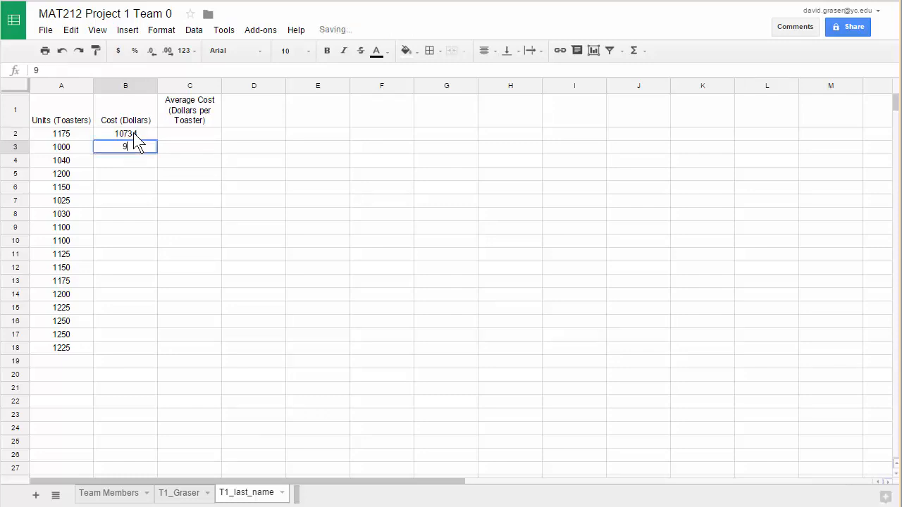
pyautogui.write('88')
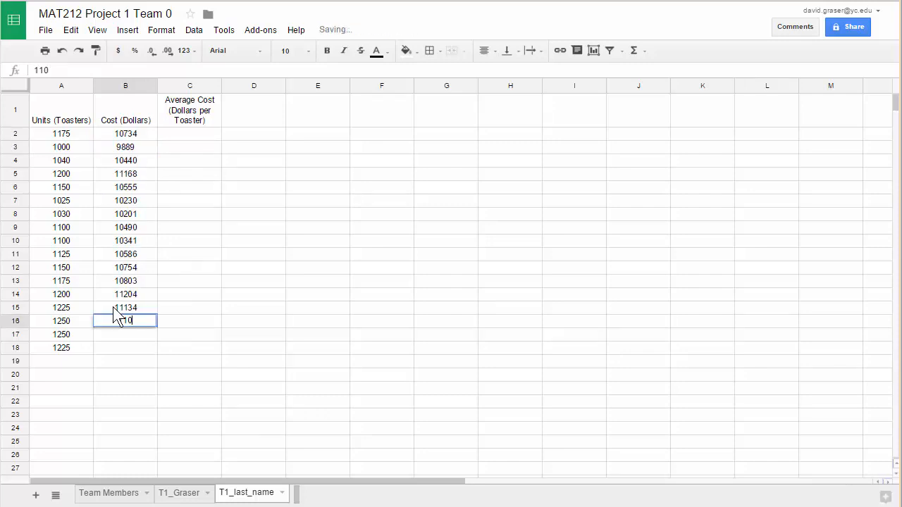
# Enter the costs 11071, 11298 and 11190 in cells B16 to B18
pyautogui.write('7')
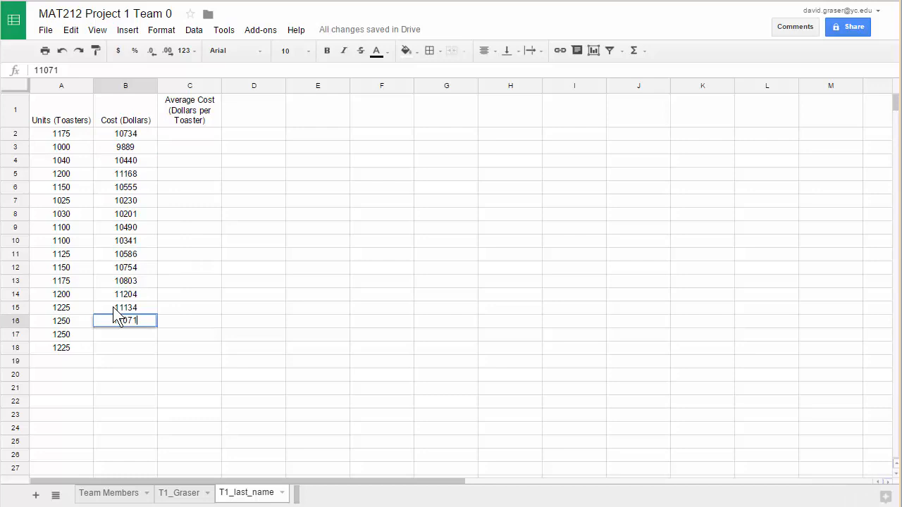
pyautogui.press('Return')
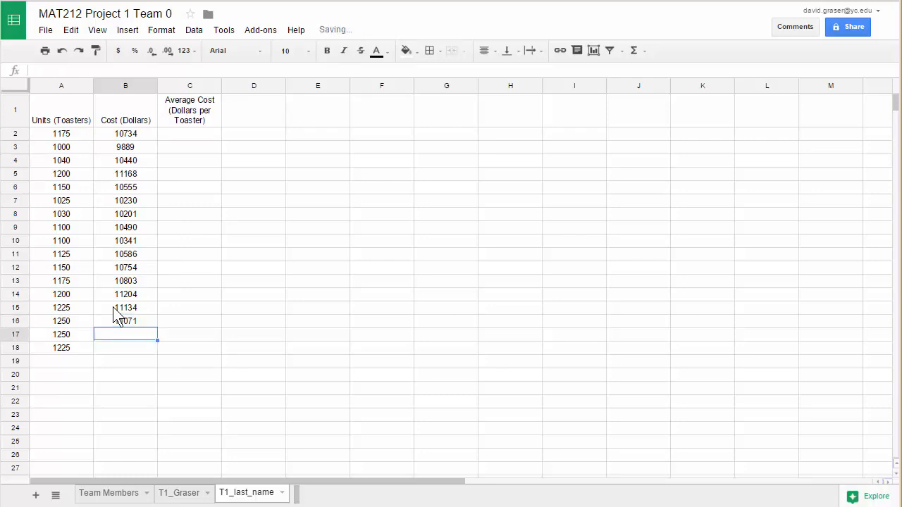
pyautogui.write('11298')
pyautogui.press('Return')
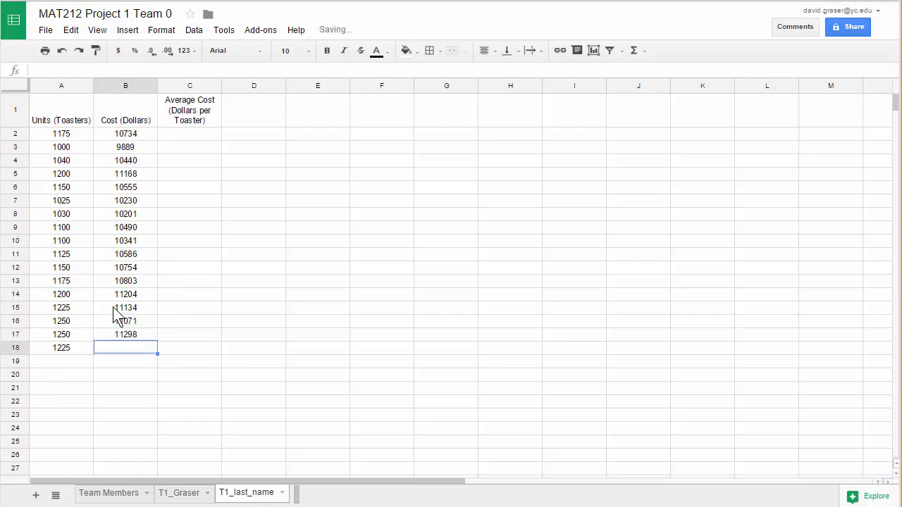
pyautogui.write('11190')
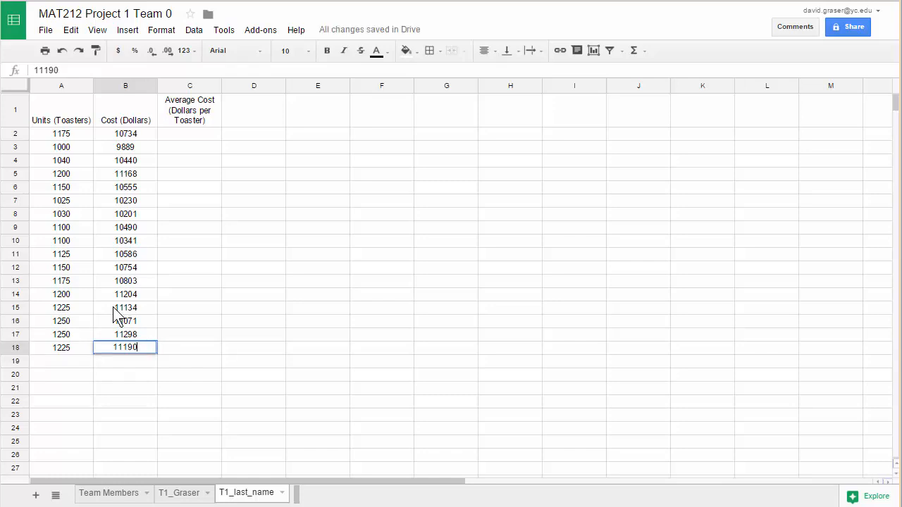
pyautogui.press('Return')
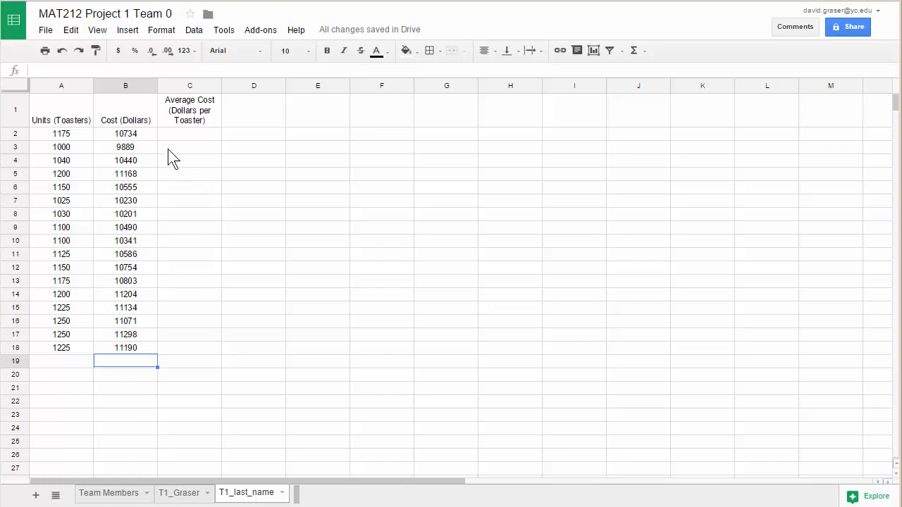
# Calculate the average cost per toaster in cell C2 with the formula =B2/A2
pyautogui.click(185, 138)
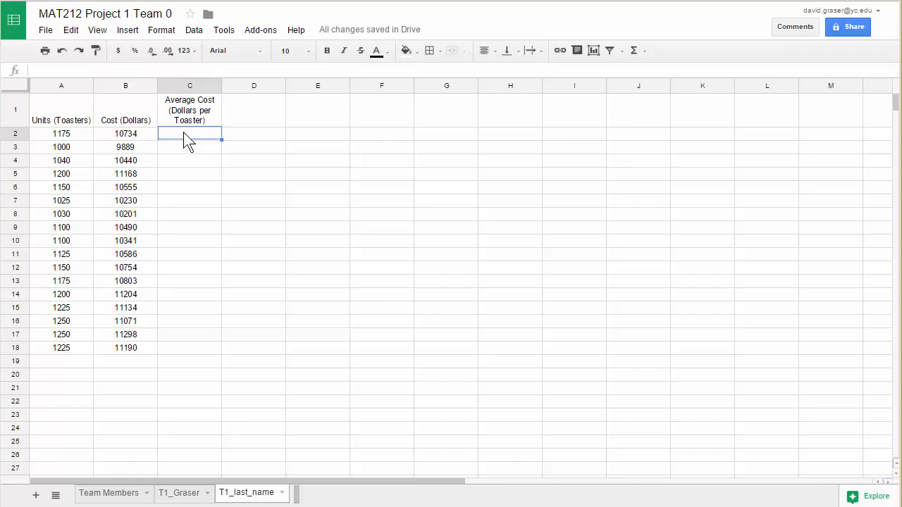
pyautogui.write('=')
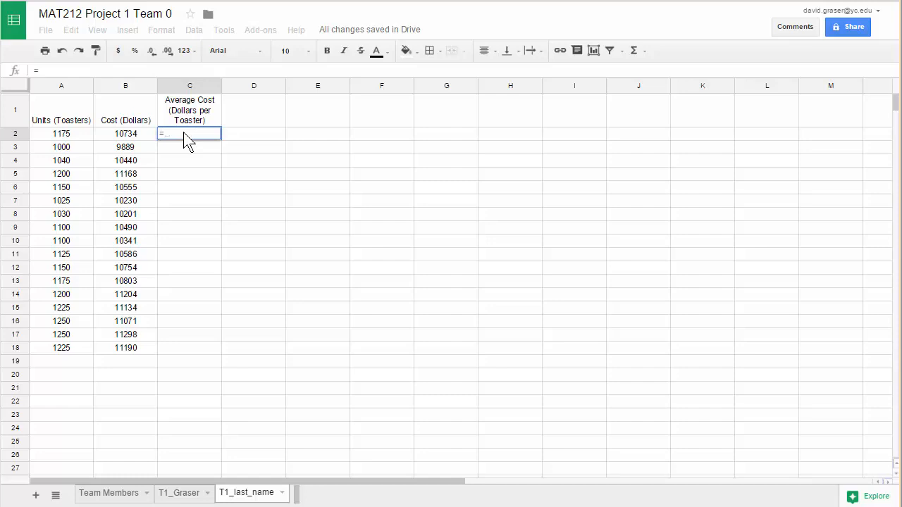
pyautogui.click(128, 138)
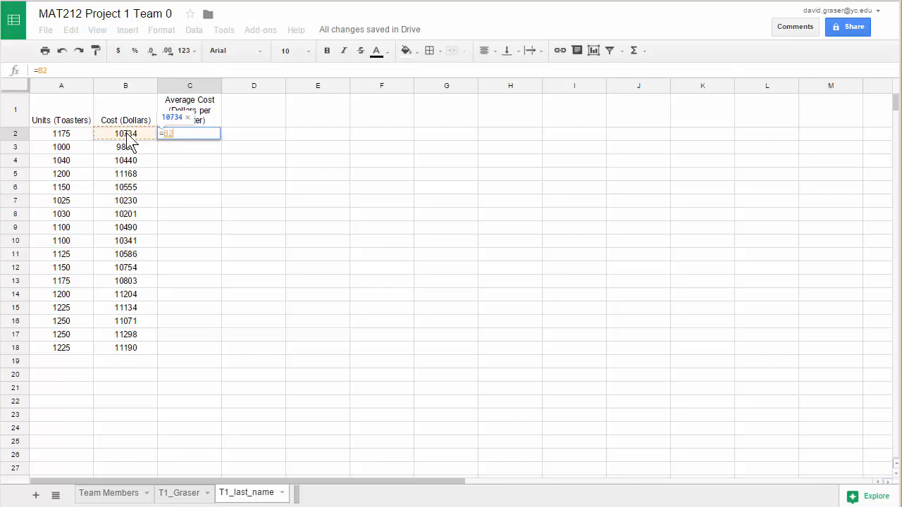
pyautogui.write('/')
pyautogui.click(60, 134)
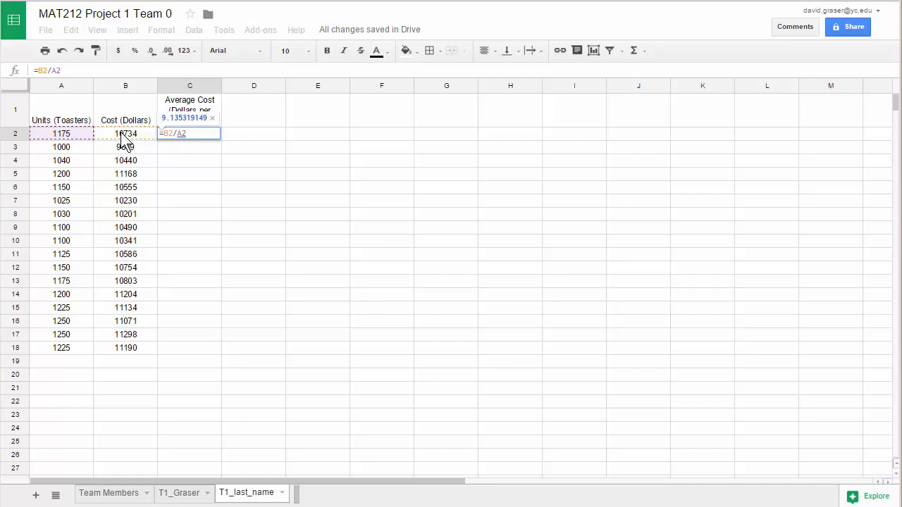
pyautogui.press('Return')
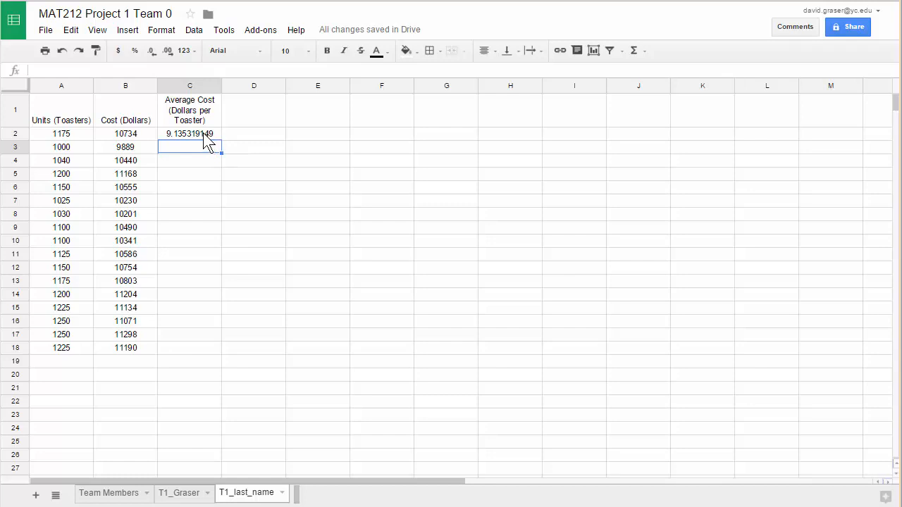
# Reduce the average cost in cell C2 to two decimal places
pyautogui.click(204, 134)
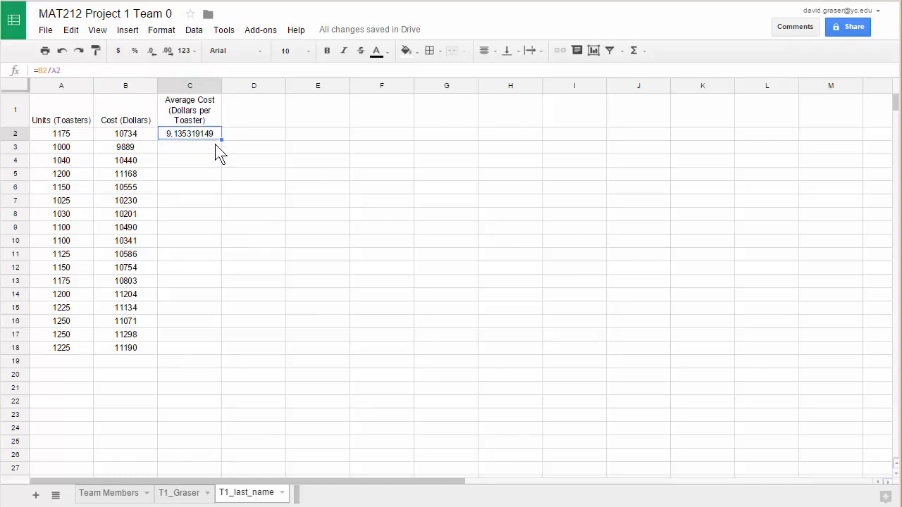
pyautogui.click(151, 51)
pyautogui.click(151, 51)
pyautogui.click(151, 50)
pyautogui.click(150, 51)
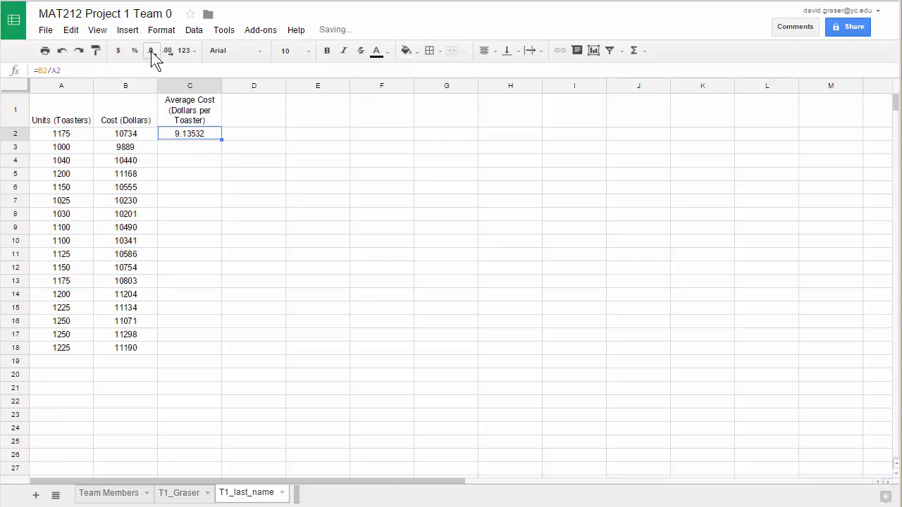
pyautogui.click(151, 51)
pyautogui.click(151, 51)
pyautogui.click(150, 51)
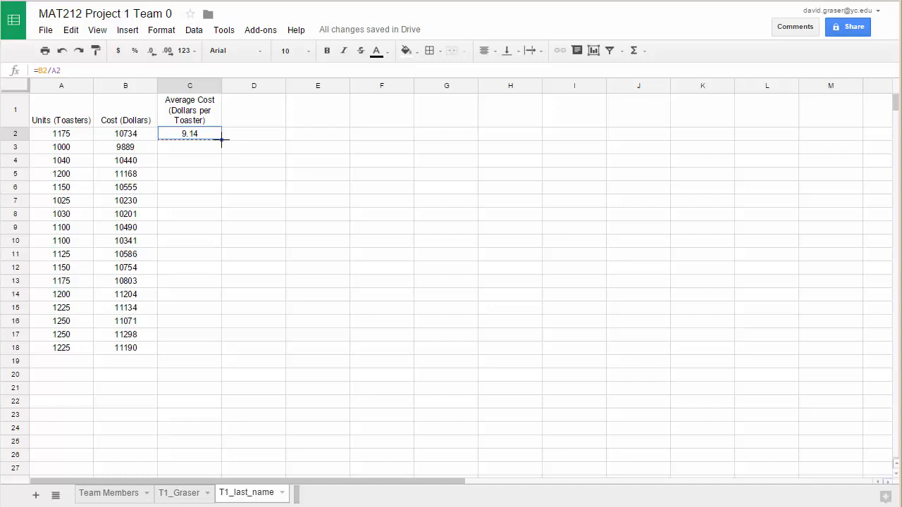
# Fill the average cost formula from C2 down to C18 and check the cell references in C4's formula
pyautogui.moveTo(221, 140); pyautogui.dragTo(215, 347)
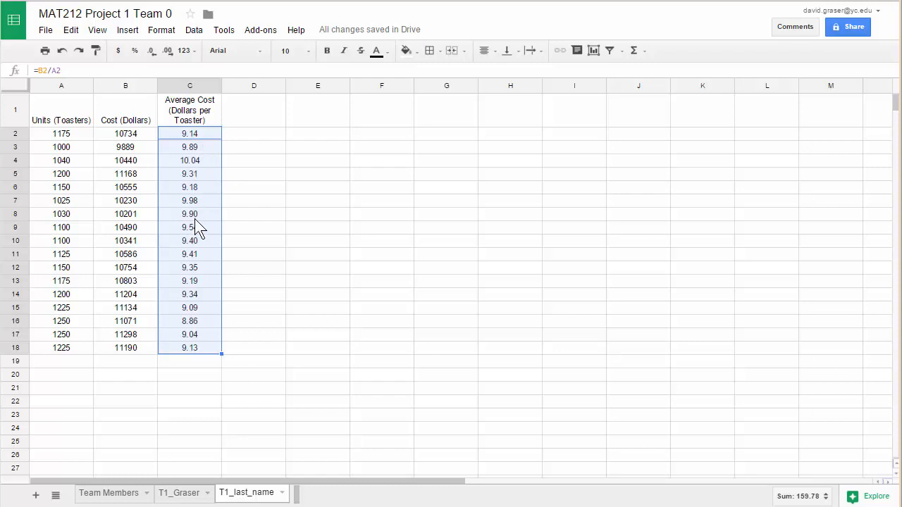
pyautogui.click(193, 160)
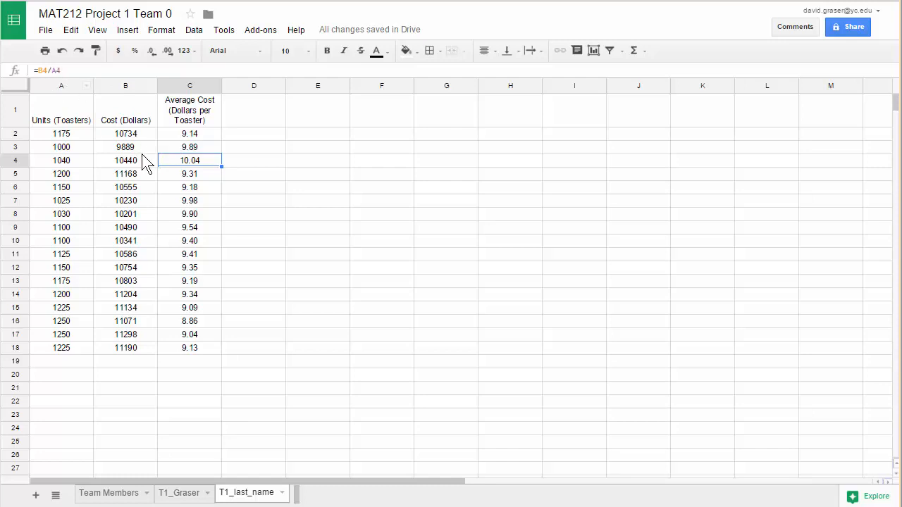
pyautogui.click(71, 70)
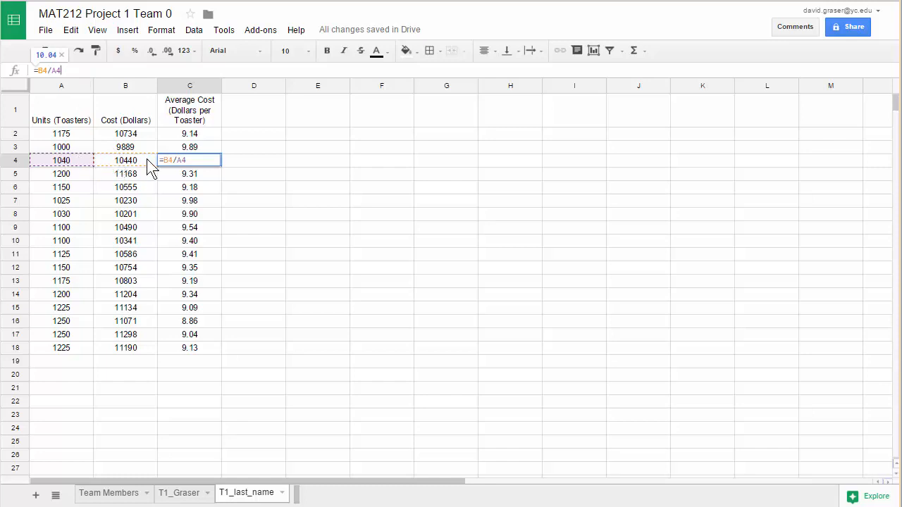
pyautogui.click(344, 202)
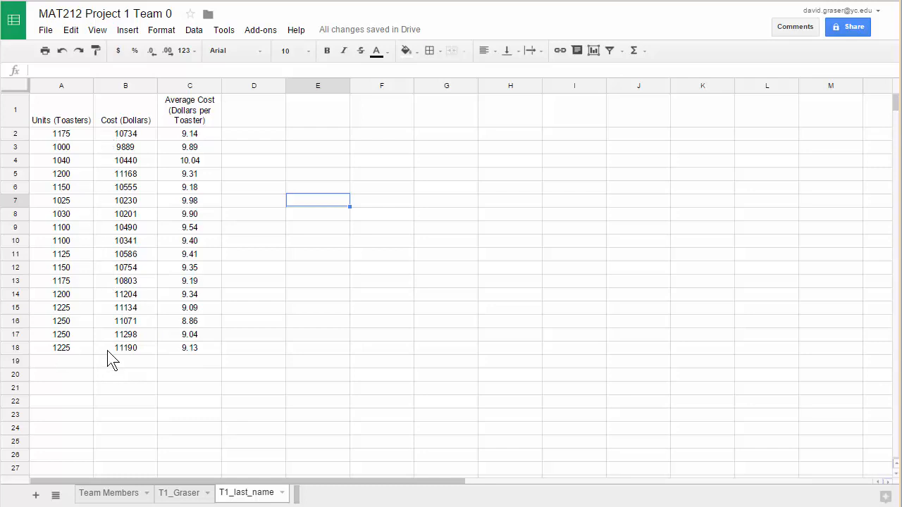
# Start a new chart from the units and cost data in A1:B18, including the headers
pyautogui.click(60, 119)
pyautogui.moveTo(60, 119); pyautogui.dragTo(125, 356)
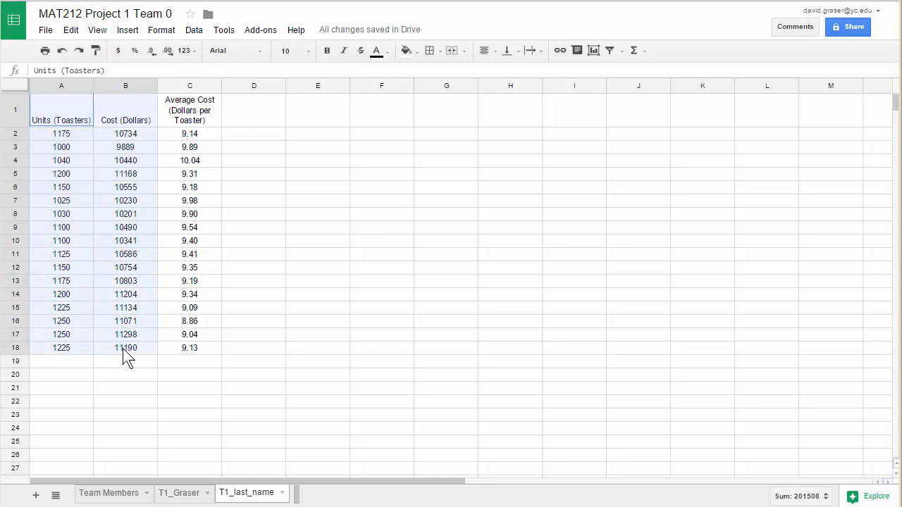
pyautogui.moveTo(123, 348); pyautogui.dragTo(123, 349)
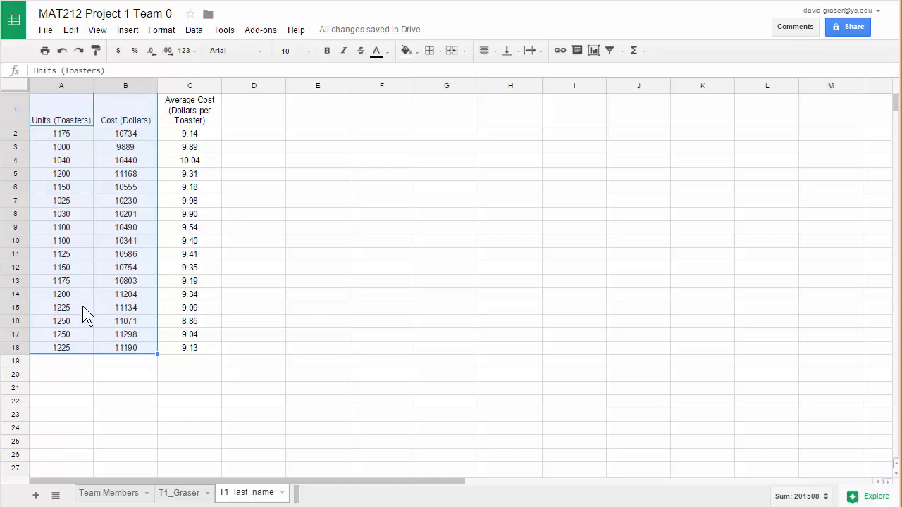
pyautogui.click(130, 31)
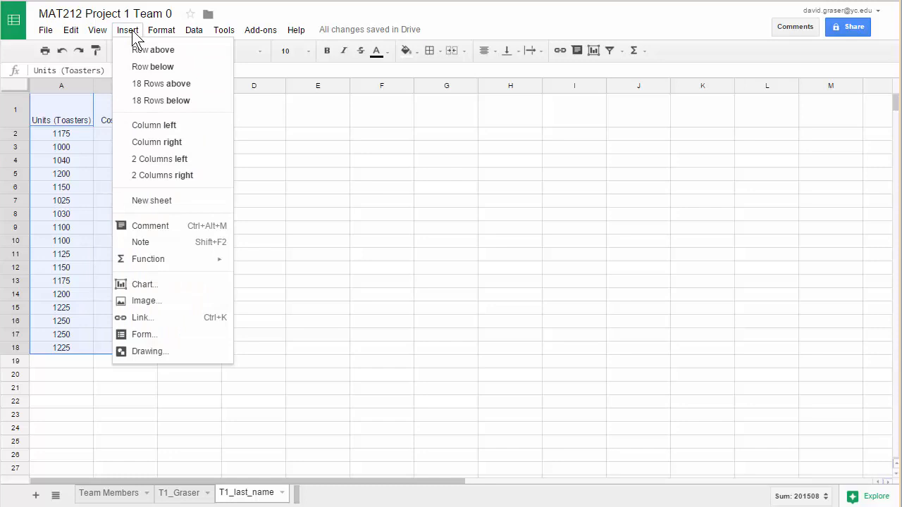
pyautogui.click(143, 287)
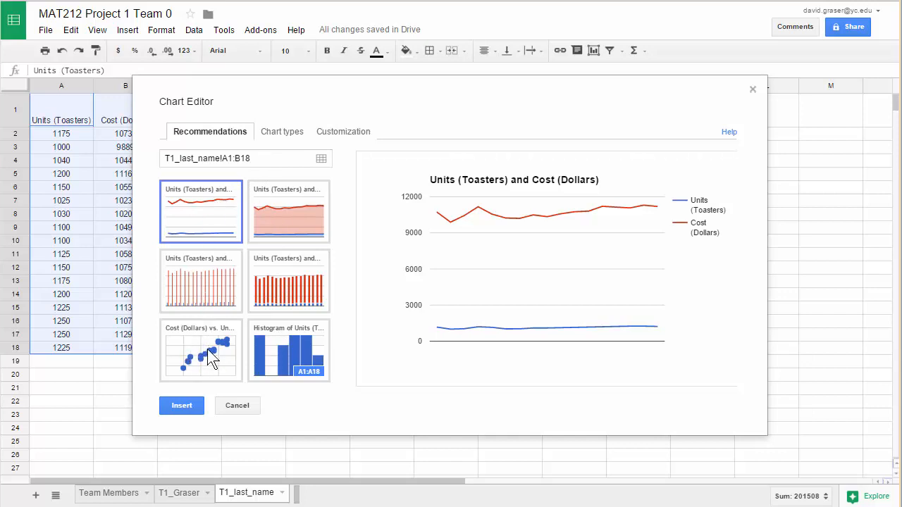
# Insert the units and cost chart as a scatter chart and place it beside the data, over columns D to J
pyautogui.click(281, 134)
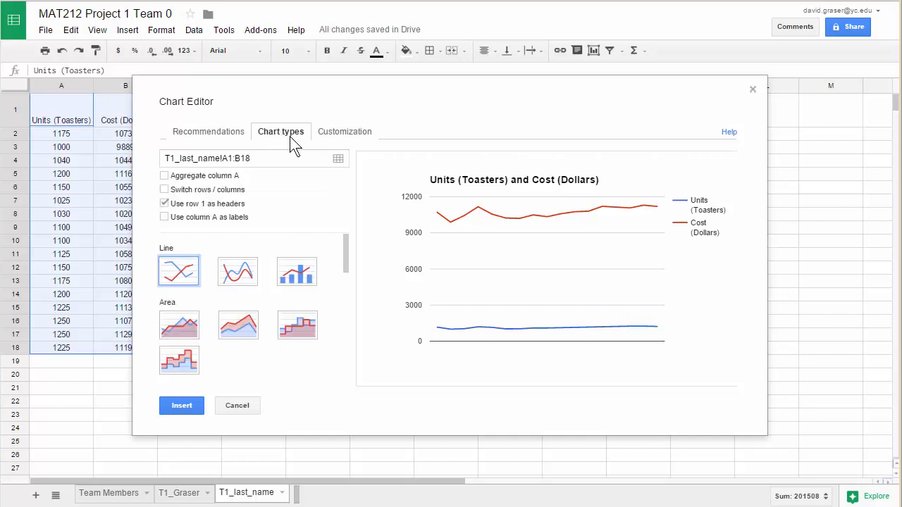
pyautogui.moveTo(344, 241); pyautogui.dragTo(344, 316)
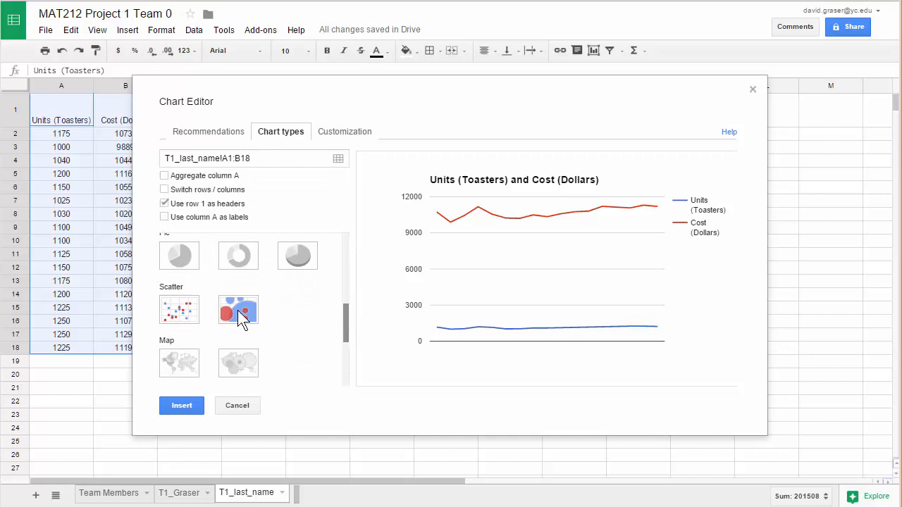
pyautogui.click(176, 311)
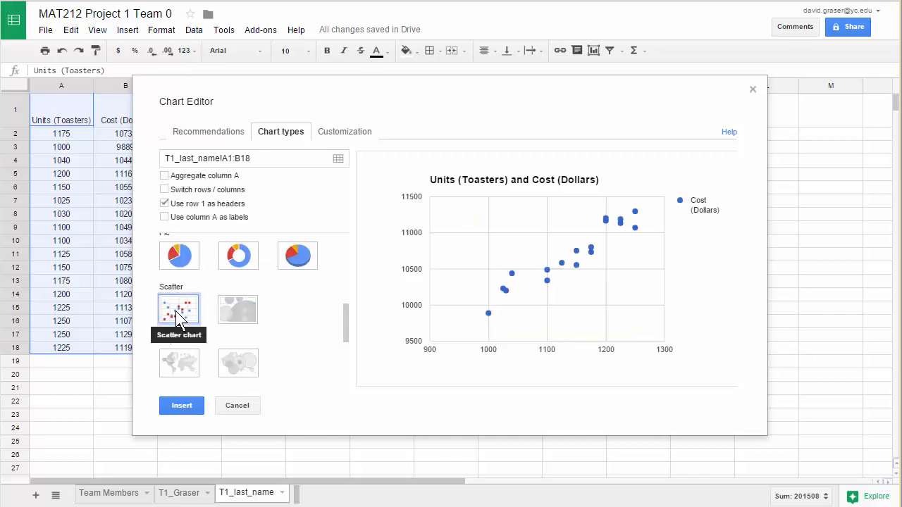
pyautogui.click(181, 406)
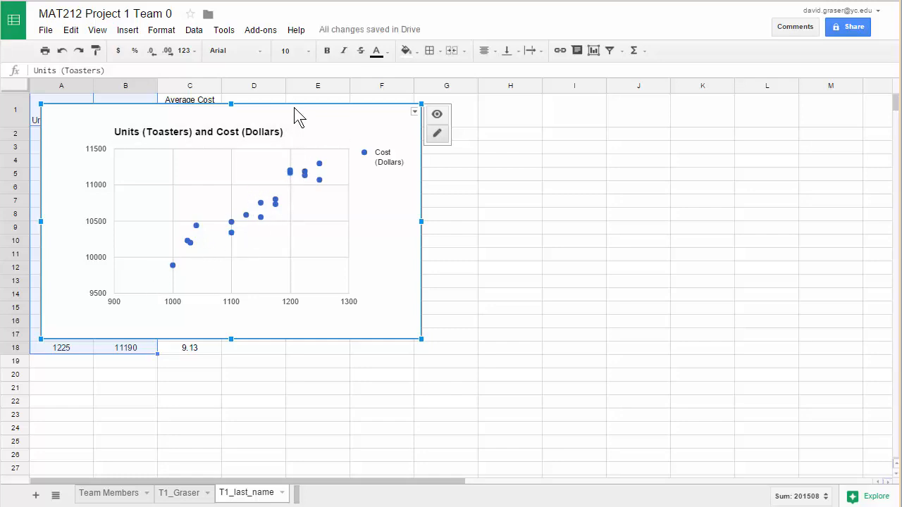
pyautogui.moveTo(296, 105); pyautogui.dragTo(520, 106)
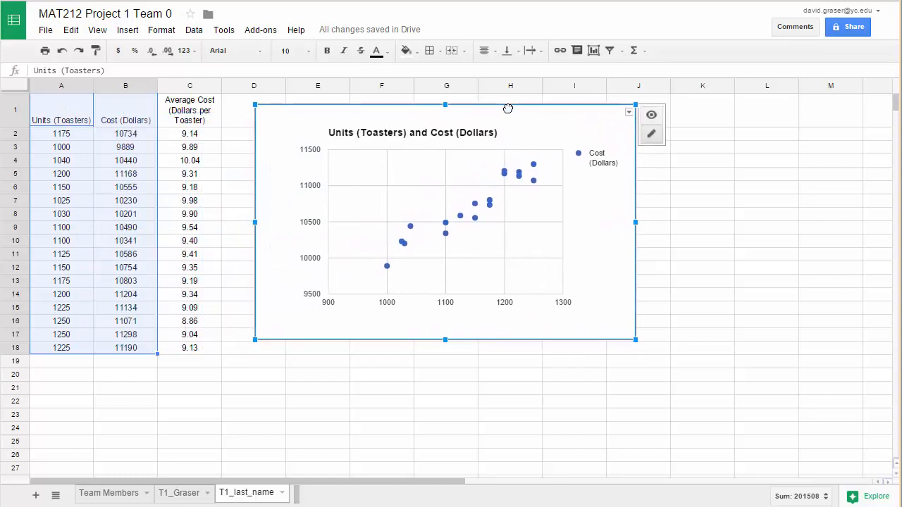
pyautogui.click(690, 325)
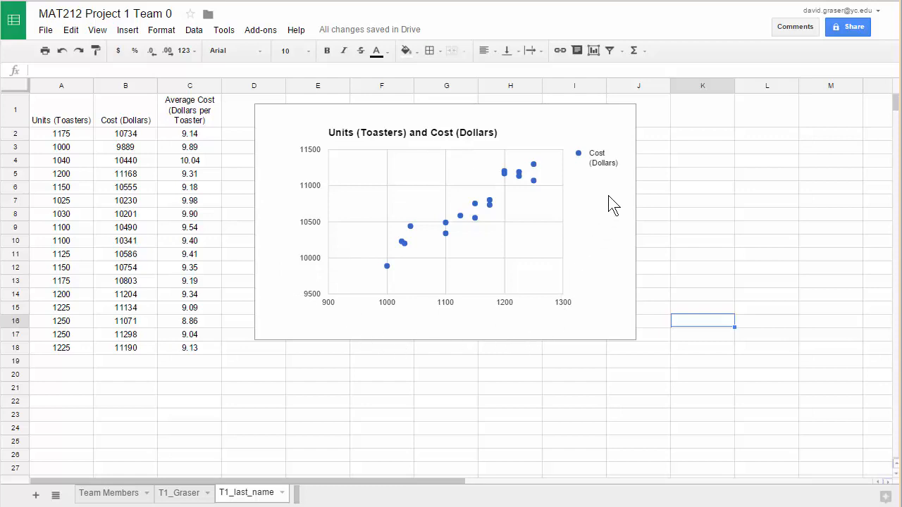
# Open the scatter chart's advanced customization options and set its legend to None
pyautogui.click(582, 124)
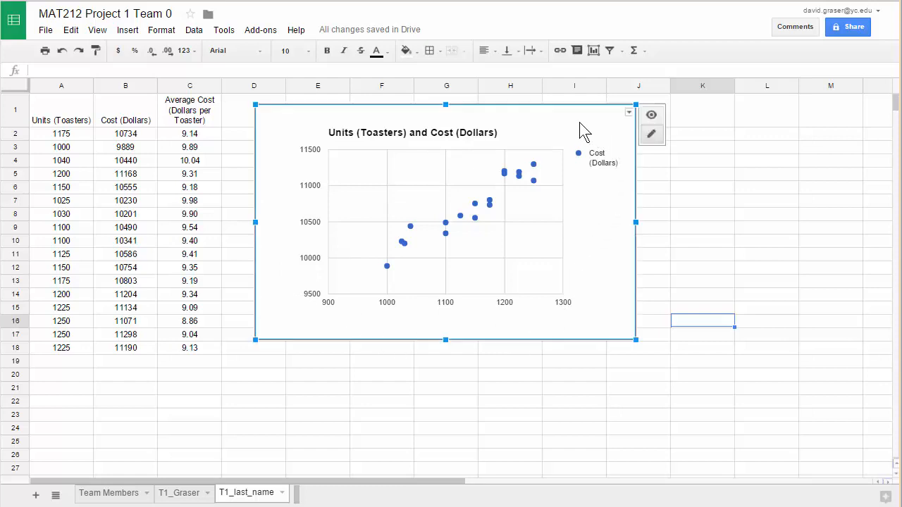
pyautogui.click(629, 114)
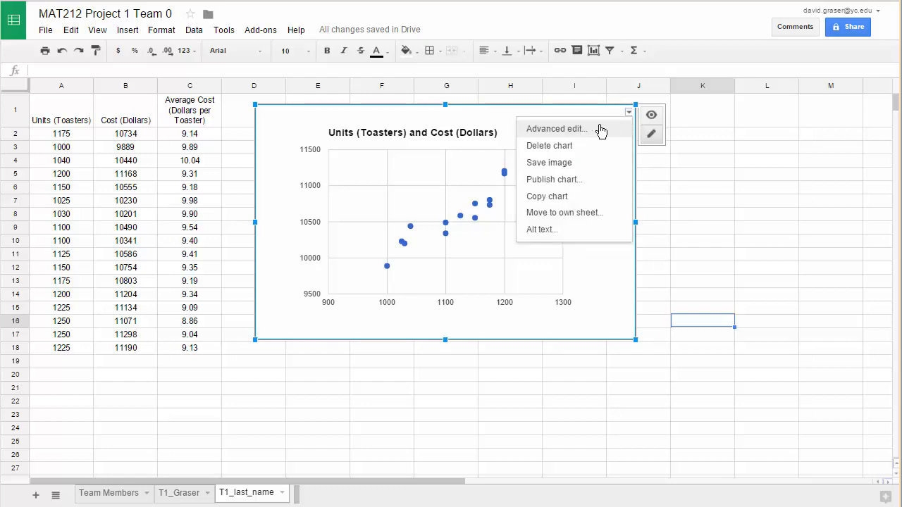
pyautogui.click(553, 130)
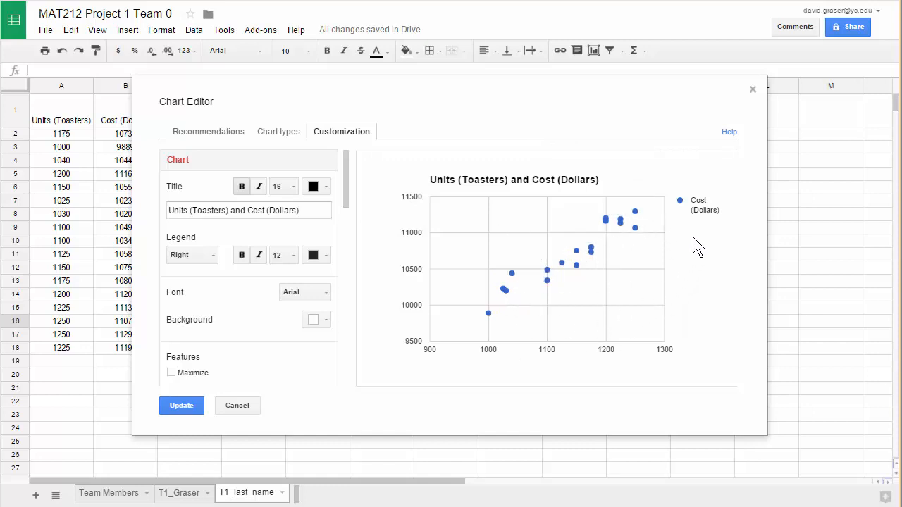
pyautogui.click(215, 257)
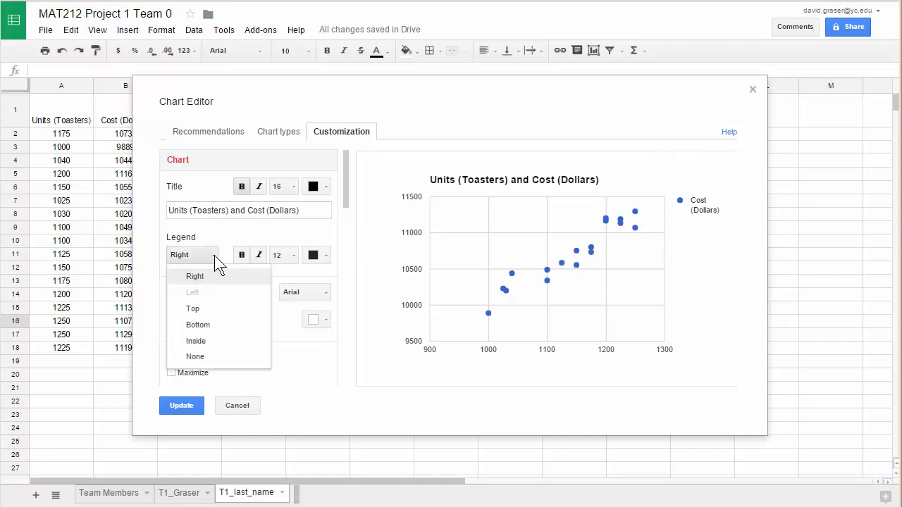
pyautogui.click(196, 357)
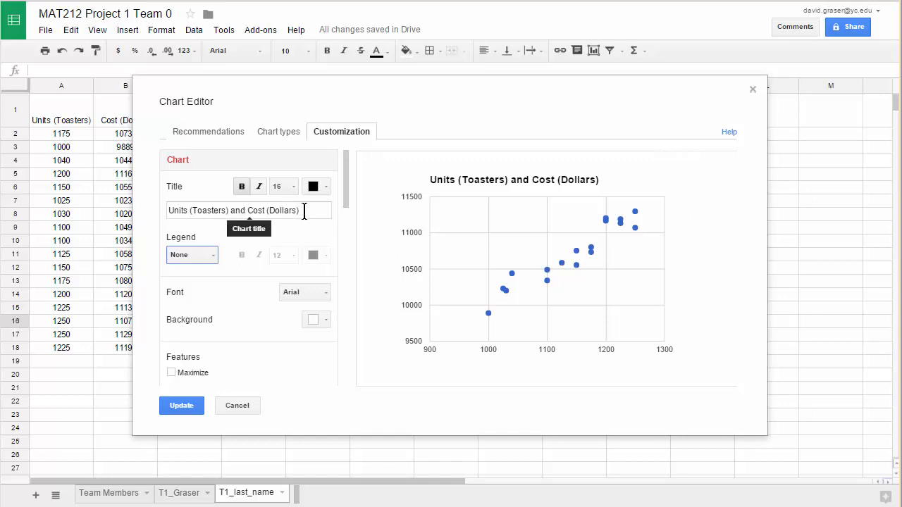
# Replace the scatter chart's title with "Cost of Toasters"
pyautogui.moveTo(304, 212); pyautogui.dragTo(160, 211)
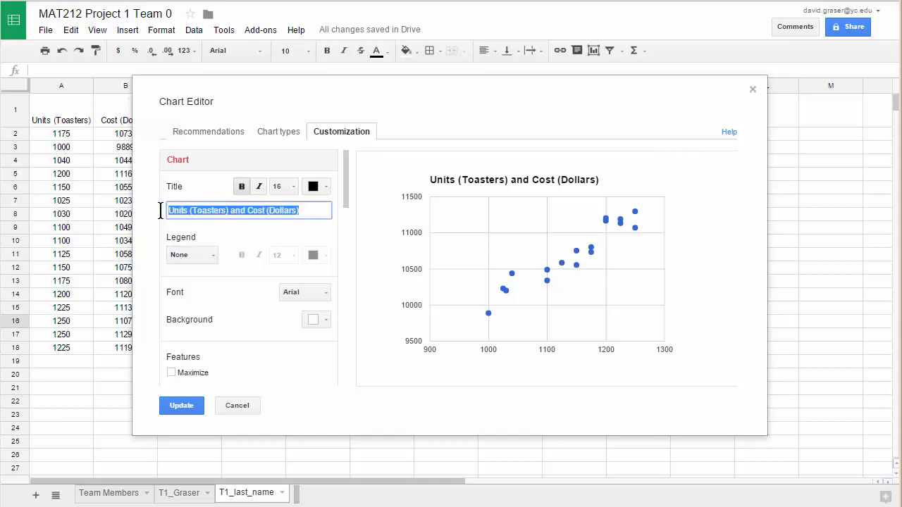
pyautogui.press('BackSpace')
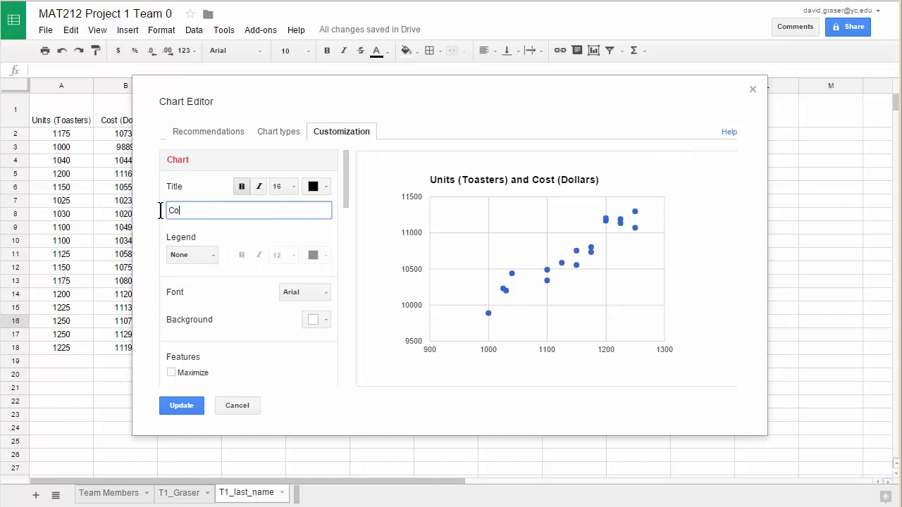
pyautogui.write('Cost of Toasters')
# Title the horizontal axis "Units (Toasters)" and the left vertical axis "Cost (Dollars)", and apply the updates to the chart
pyautogui.moveTo(342, 199); pyautogui.dragTo(329, 259)
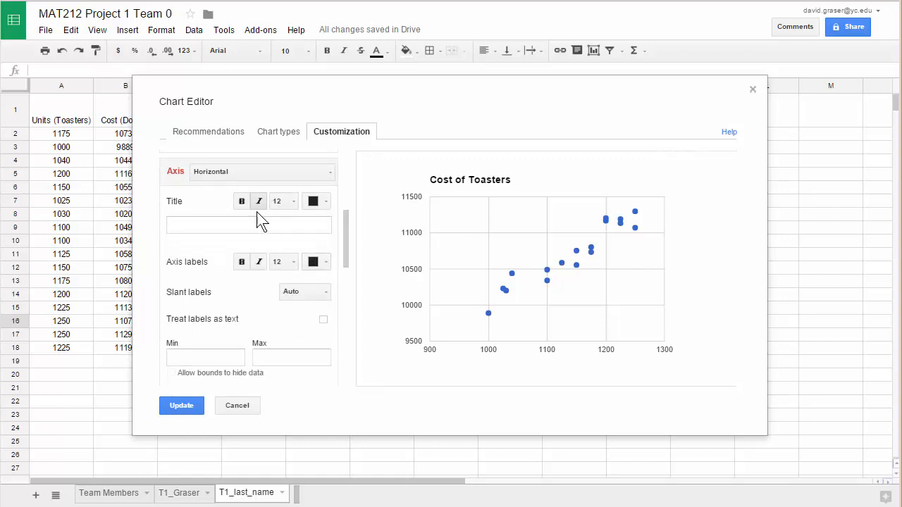
pyautogui.click(186, 225)
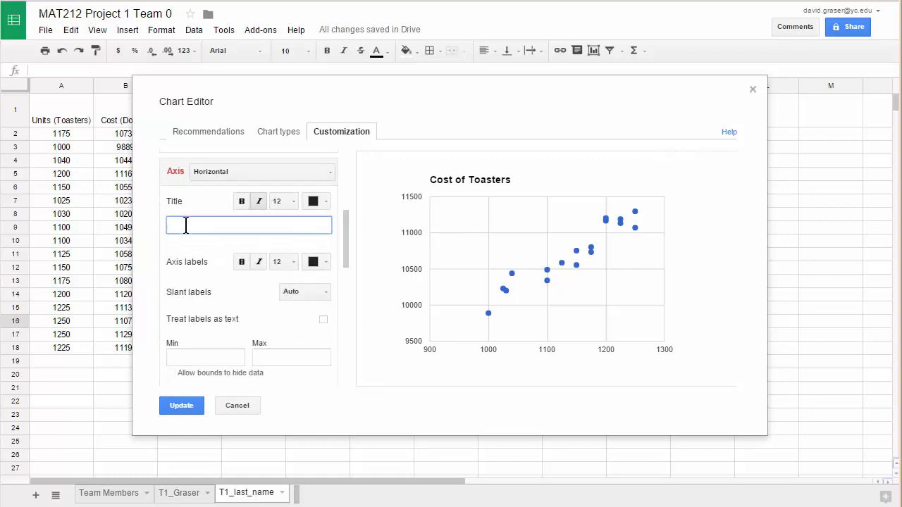
pyautogui.write('Units (Toasters')
pyautogui.click(241, 175)
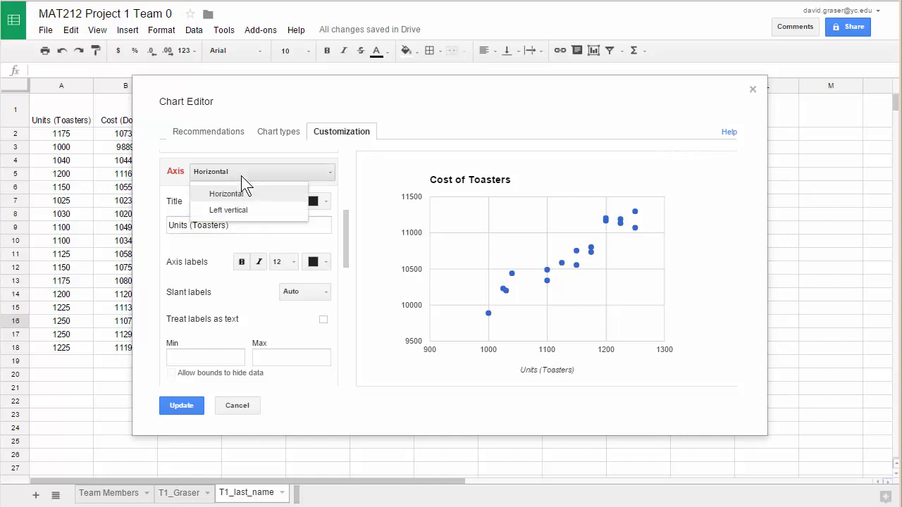
pyautogui.click(234, 211)
pyautogui.click(199, 225)
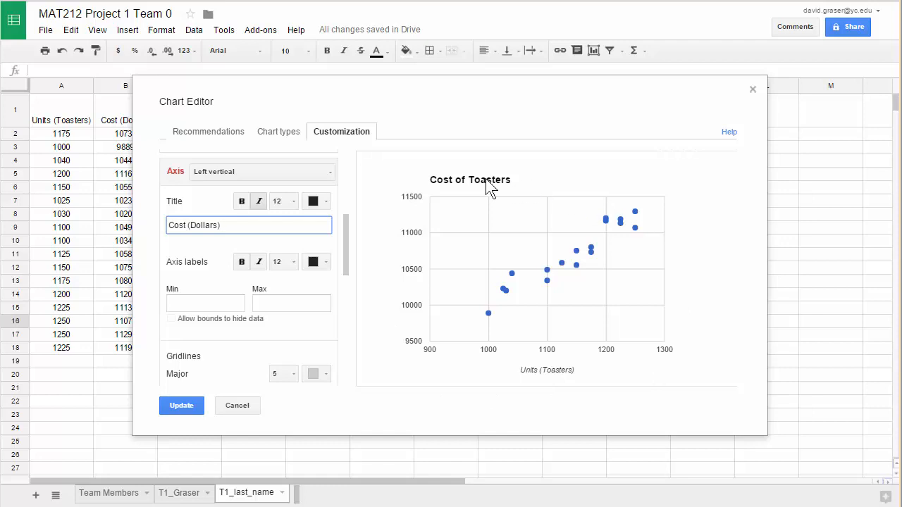
pyautogui.click(181, 406)
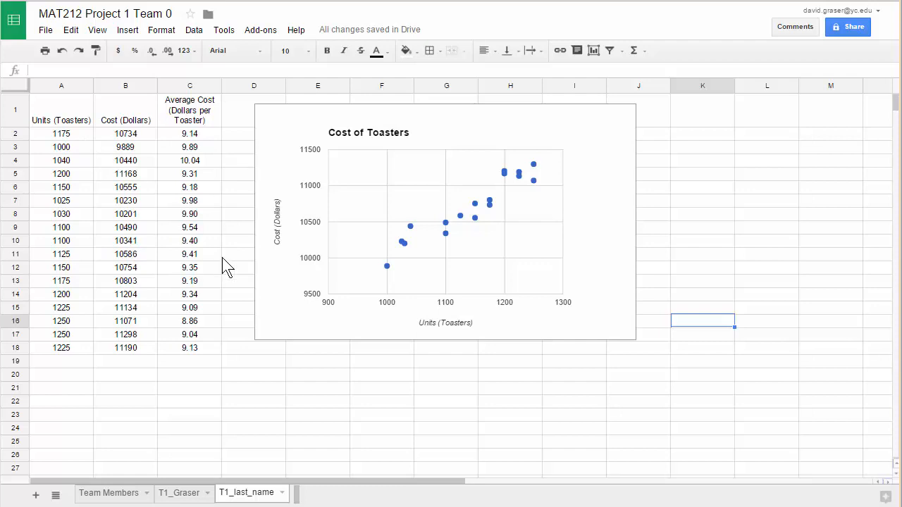
# Start a new chart from the units in A1:A18 and the average costs in C1:C18, including headers
pyautogui.click(61, 113)
pyautogui.moveTo(61, 112); pyautogui.dragTo(63, 355)
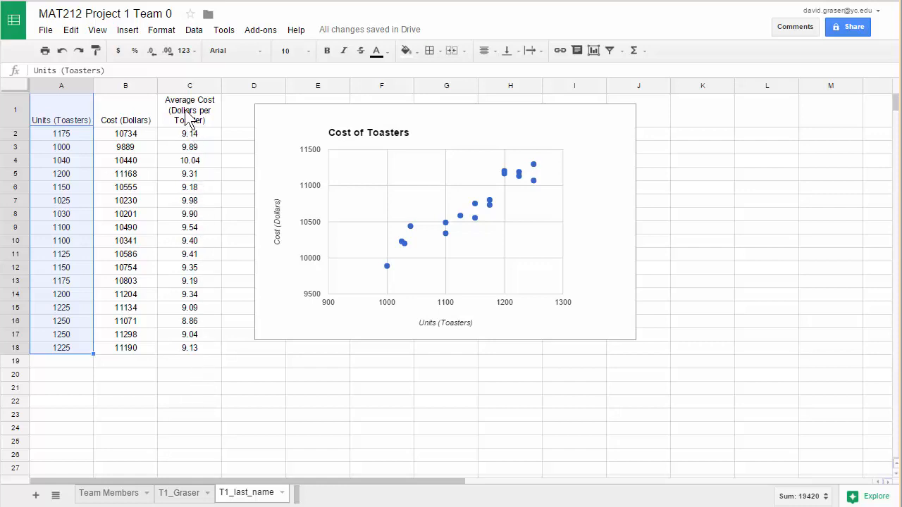
pyautogui.moveTo(189, 116); pyautogui.dragTo(178, 352)
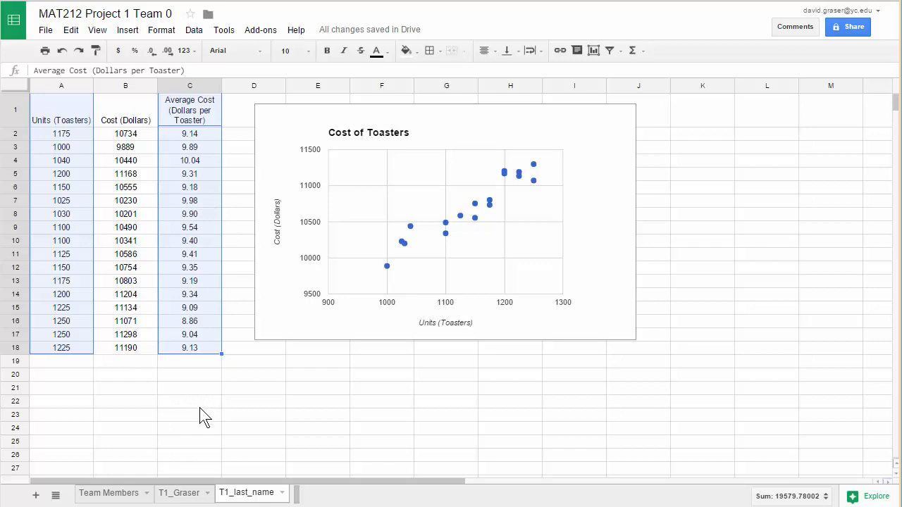
pyautogui.click(128, 32)
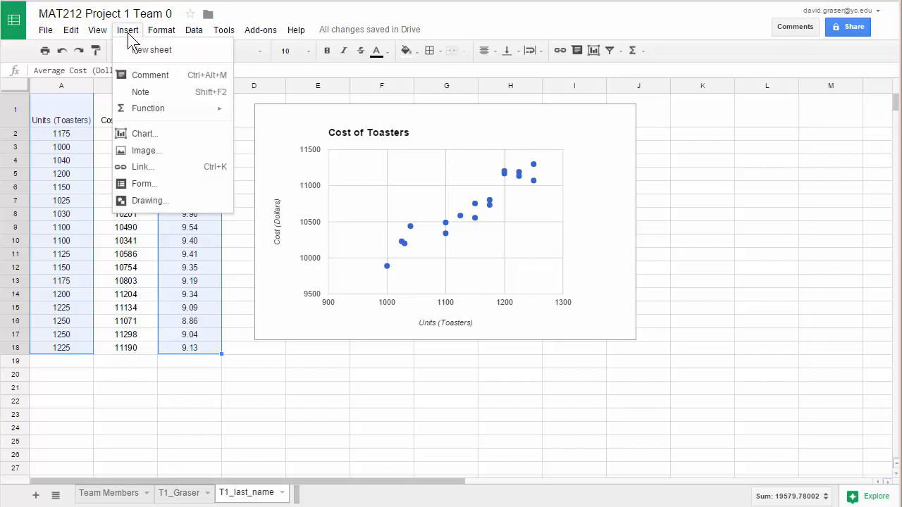
pyautogui.click(146, 136)
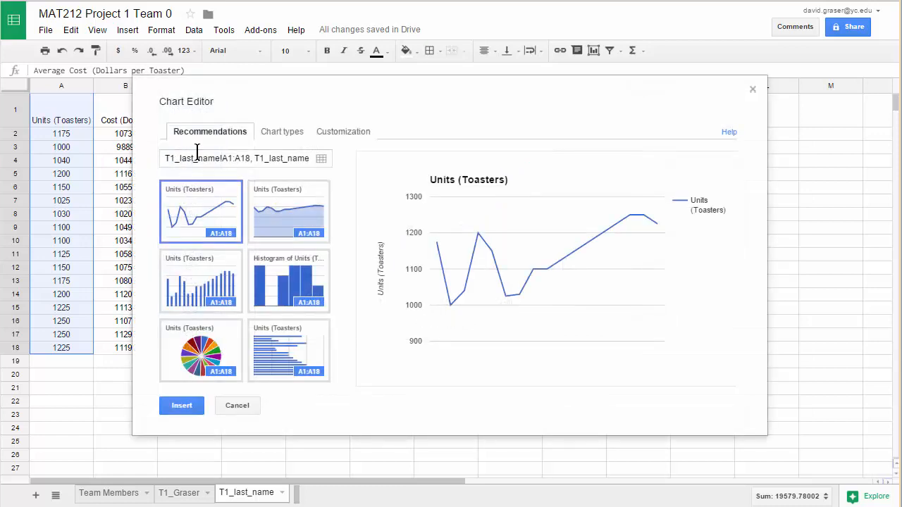
# Insert the units and average cost data as a scatter chart and place it below the Cost of Toasters chart
pyautogui.click(279, 134)
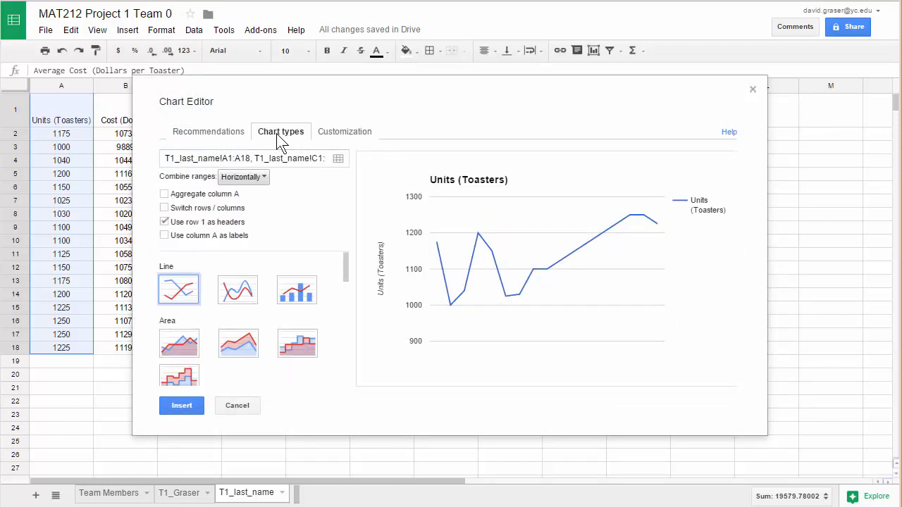
pyautogui.moveTo(345, 266); pyautogui.dragTo(345, 331)
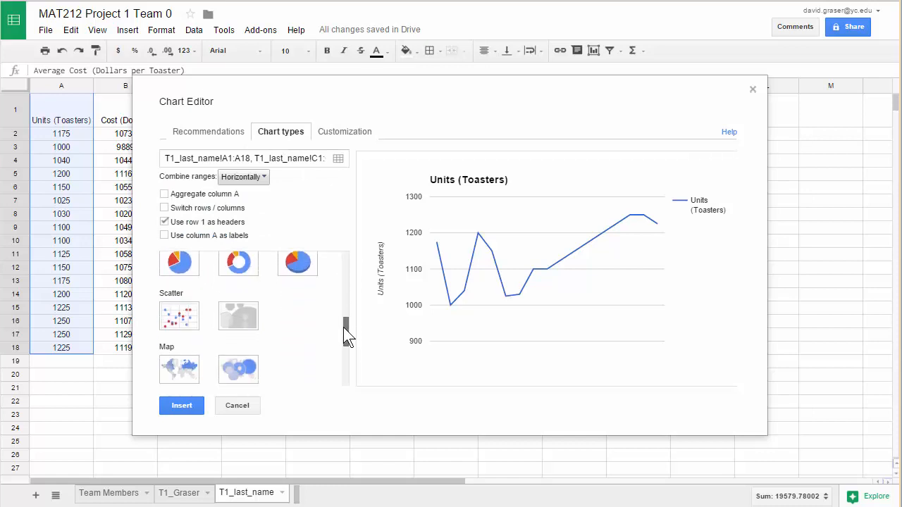
pyautogui.click(180, 316)
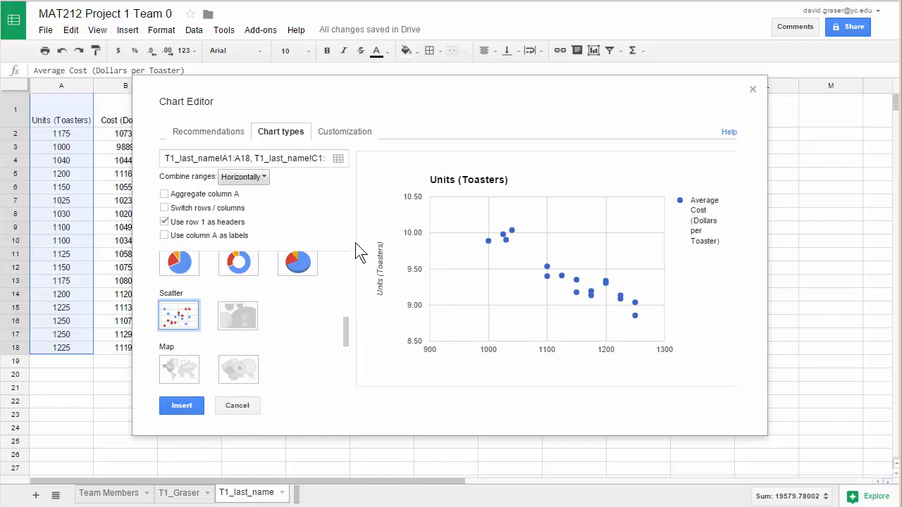
pyautogui.click(343, 134)
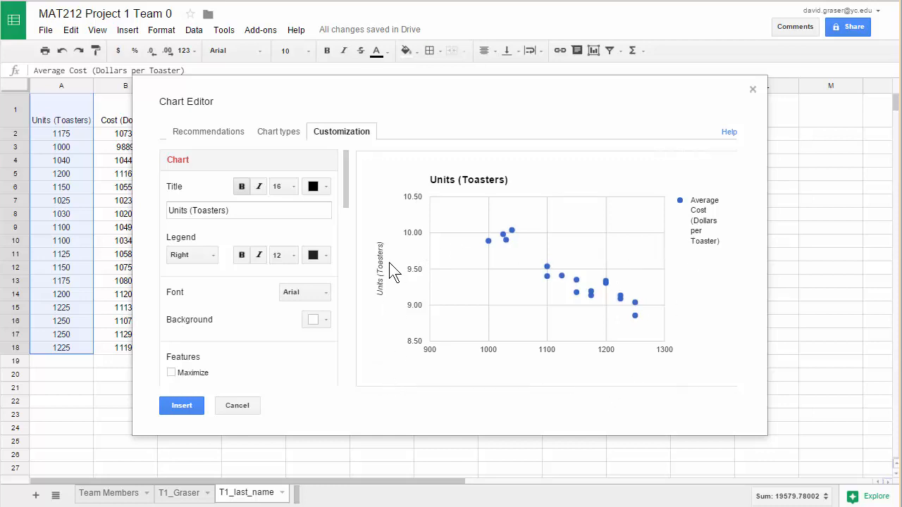
pyautogui.click(181, 405)
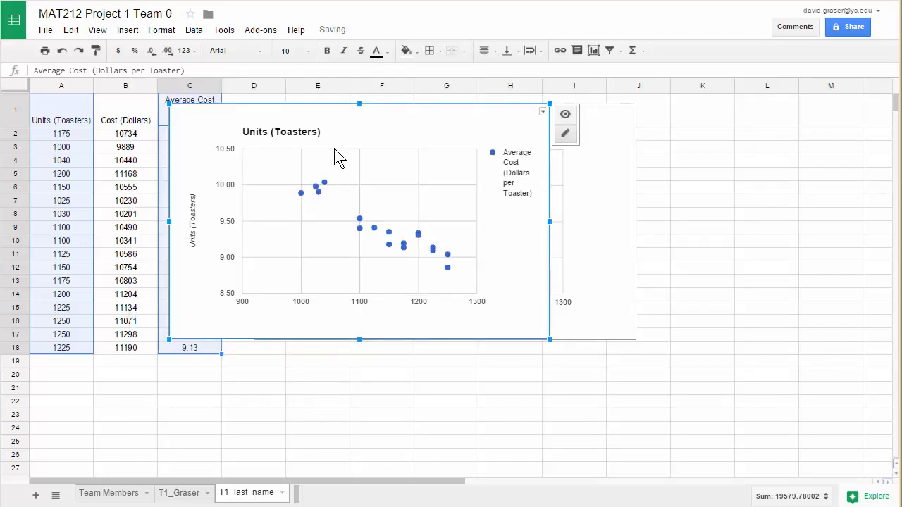
pyautogui.moveTo(314, 118); pyautogui.dragTo(396, 355)
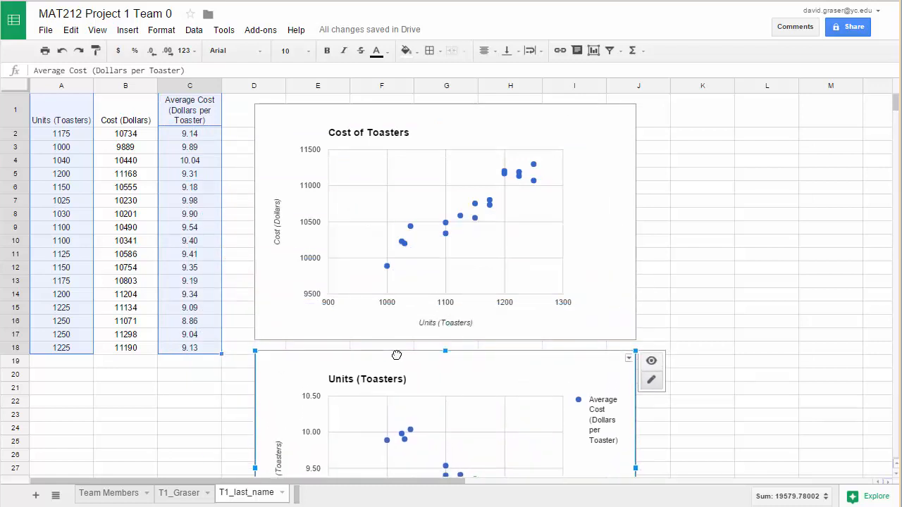
pyautogui.click(754, 338)
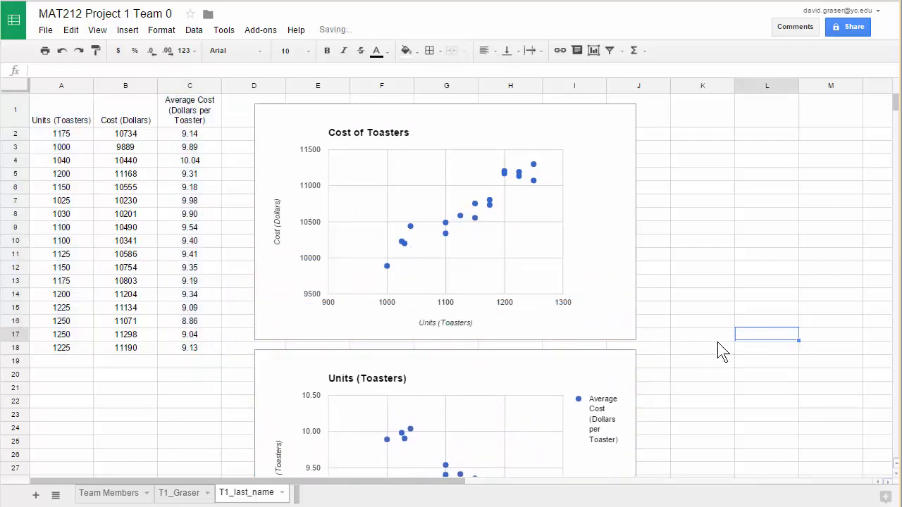
# Shrink both charts to span about columns D to H and stack the average cost chart closely beneath the Cost of Toasters chart
pyautogui.click(626, 321)
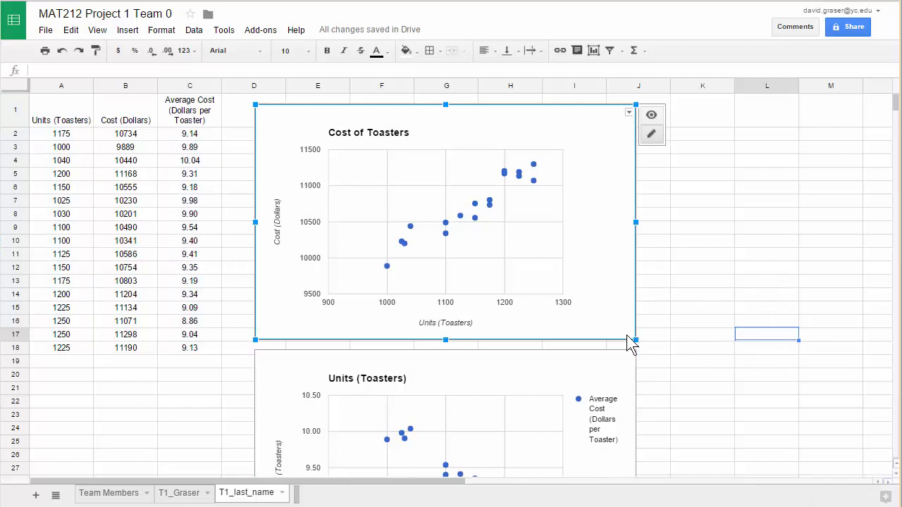
pyautogui.moveTo(630, 334); pyautogui.dragTo(537, 277)
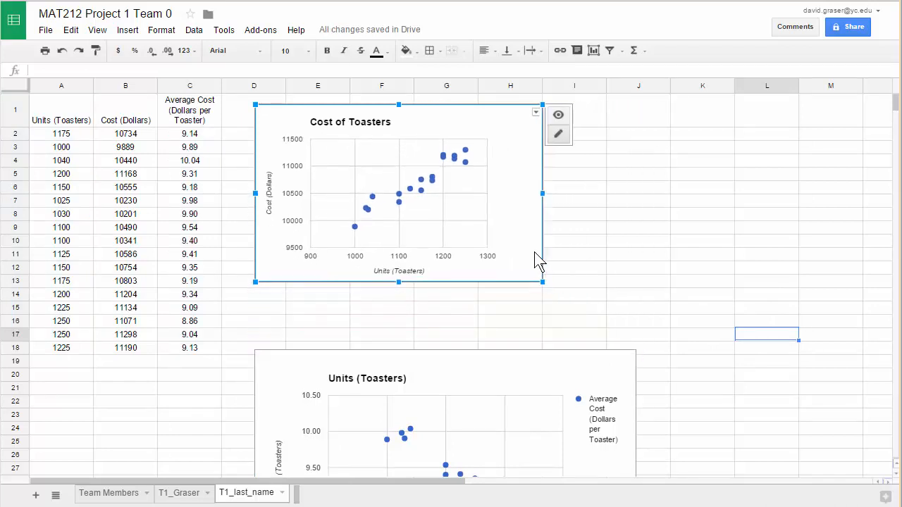
pyautogui.moveTo(578, 355); pyautogui.dragTo(571, 317)
pyautogui.click(566, 362)
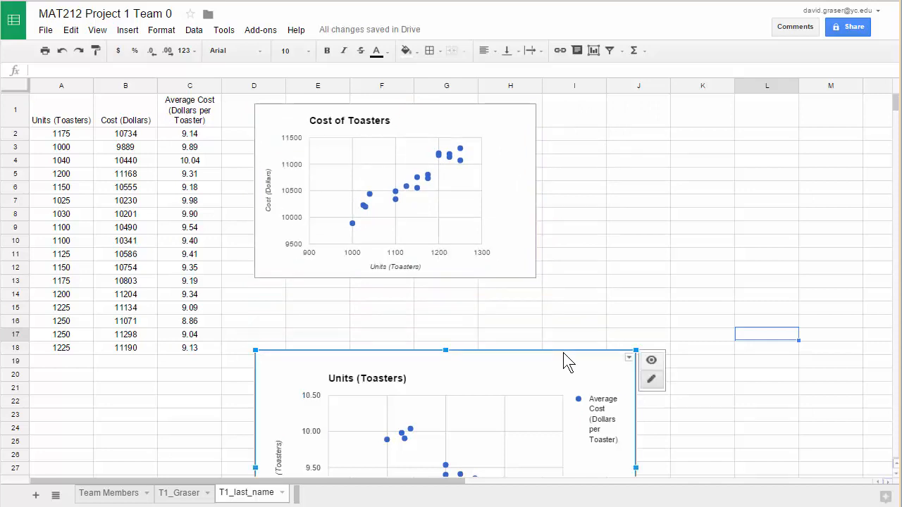
pyautogui.moveTo(565, 362); pyautogui.dragTo(563, 290)
pyautogui.moveTo(636, 293); pyautogui.dragTo(489, 295)
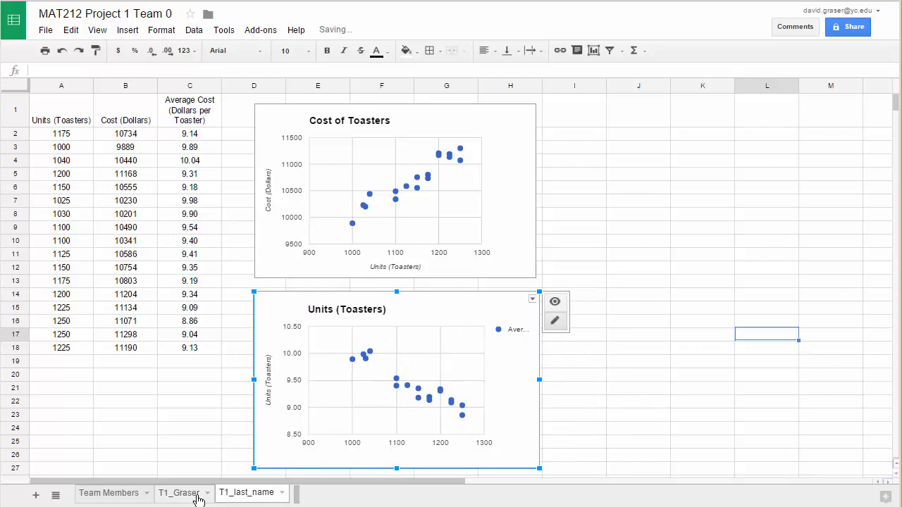
# Switch to the completed example sheet next to T1_last_name to view its finished charts
pyautogui.click(198, 499)
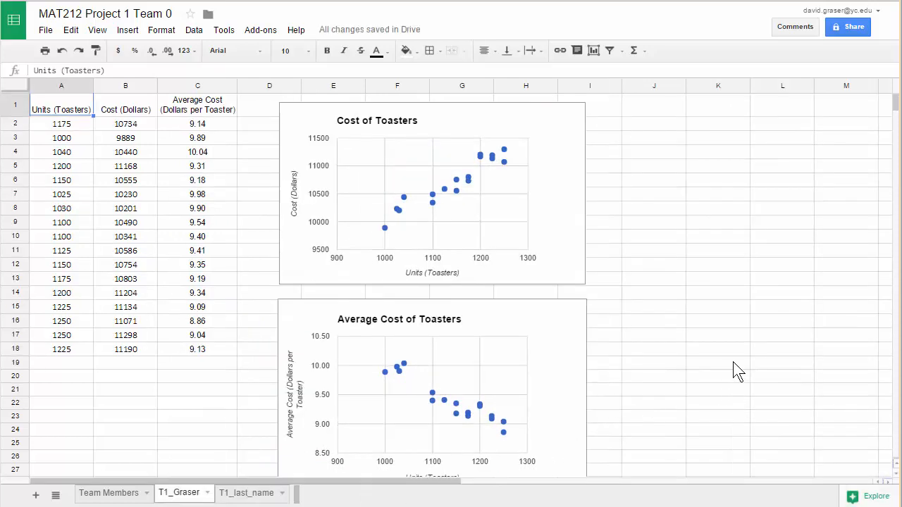